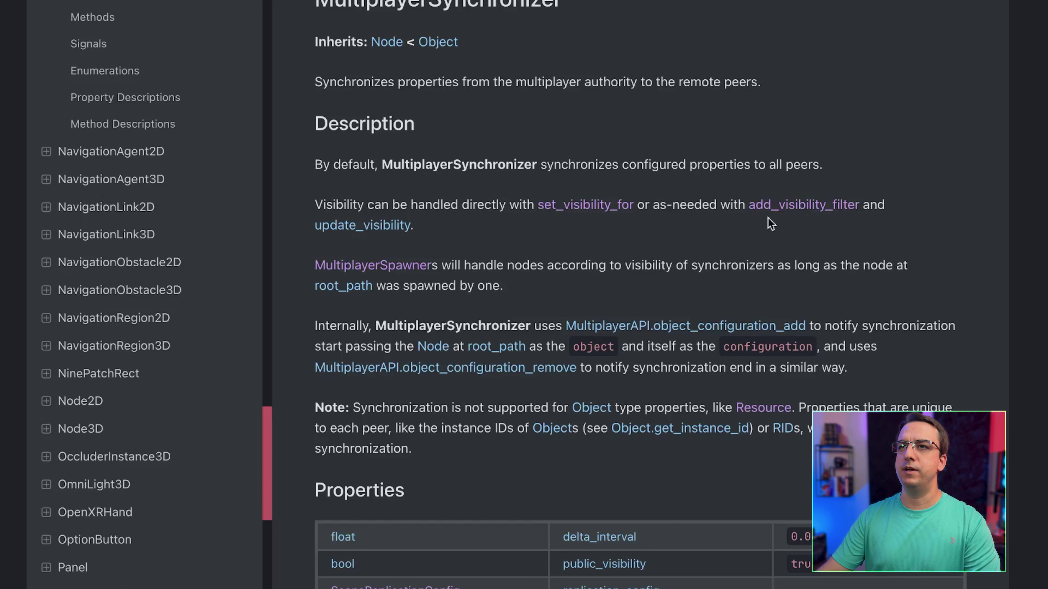
Step: Jump to the set_visibility_for method description and highlight its name while reading
{"action": "left_click", "coordinate": [572, 202]}
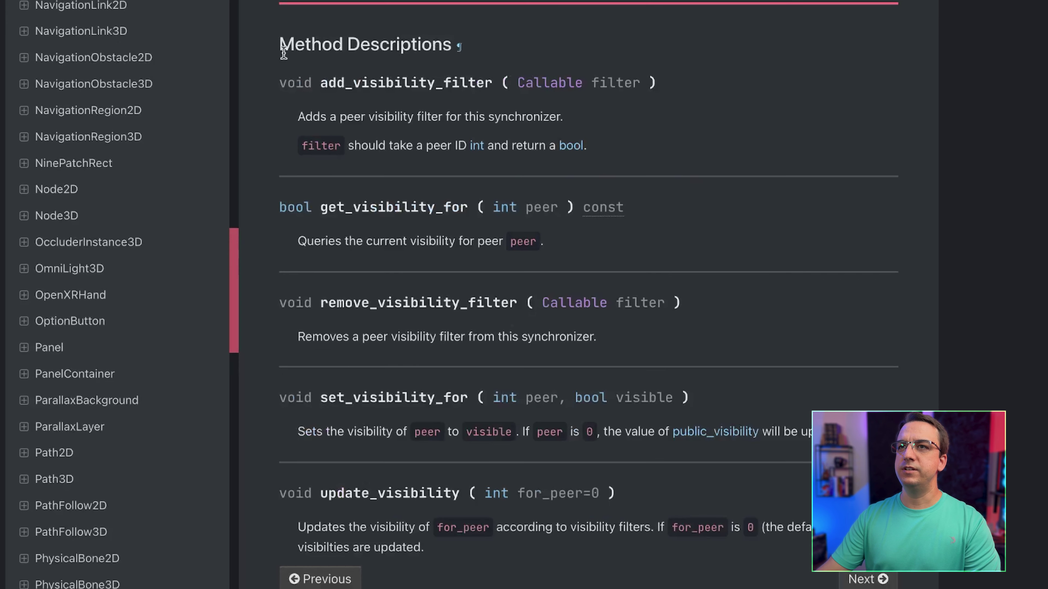
{"action": "left_click_drag", "start_coordinate": [280, 44], "coordinate": [549, 572]}
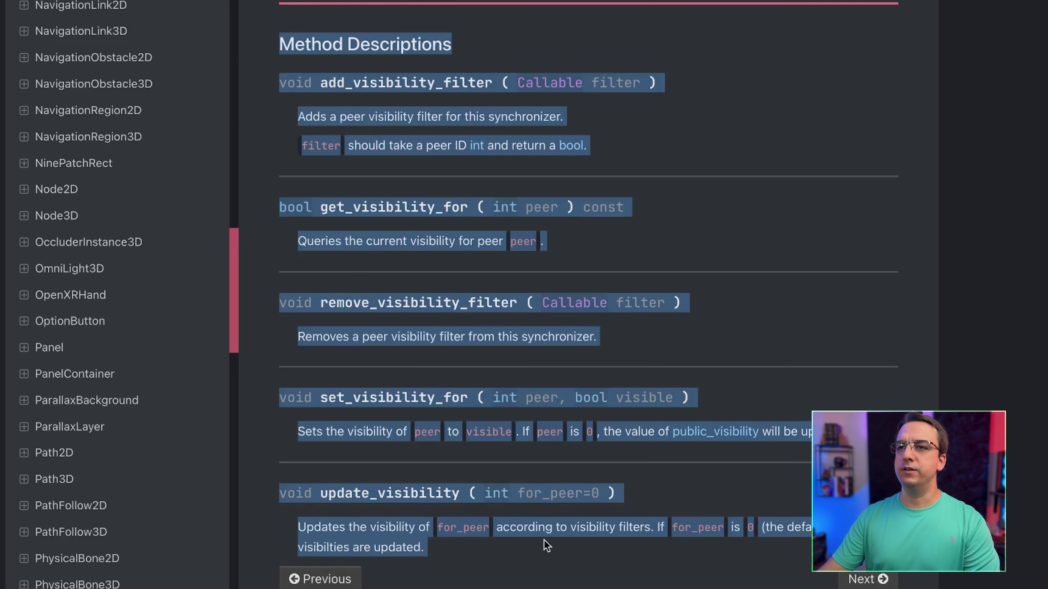
{"action": "left_click", "coordinate": [540, 547]}
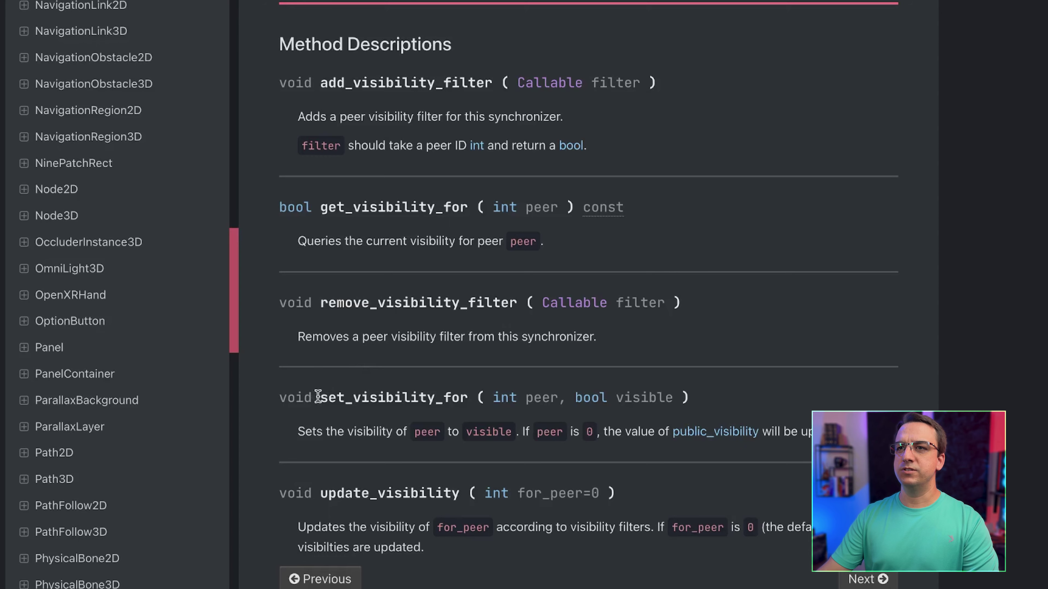
{"action": "left_click_drag", "start_coordinate": [319, 398], "coordinate": [471, 397]}
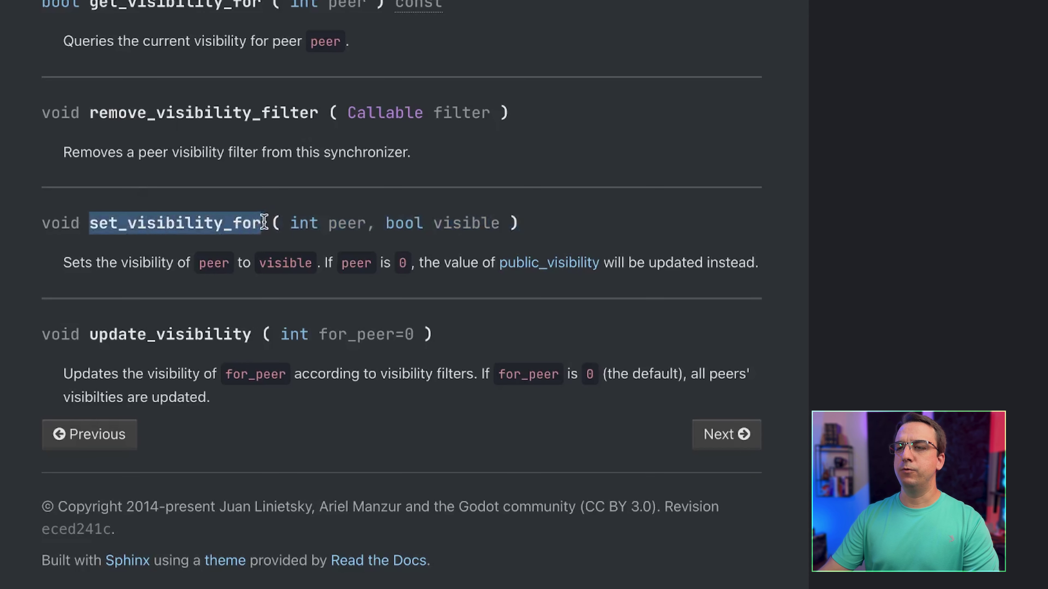
{"action": "left_click", "coordinate": [471, 396]}
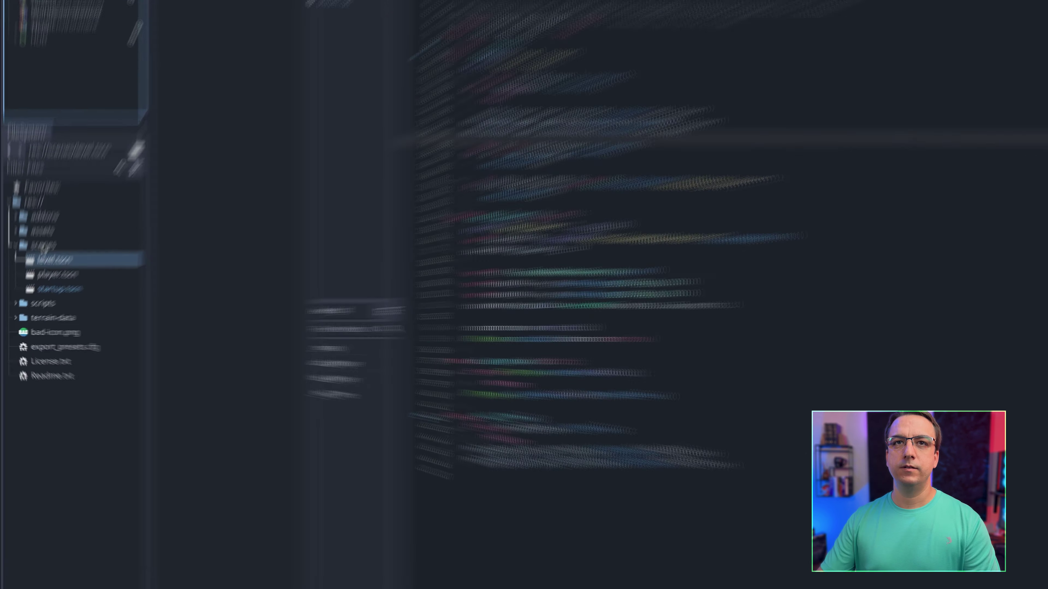
Step: Make a new 'items' folder under scenes and move Llama.glb into it
{"action": "right_click", "coordinate": [37, 270]}
{"action": "mouse_move", "coordinate": [74, 276]}
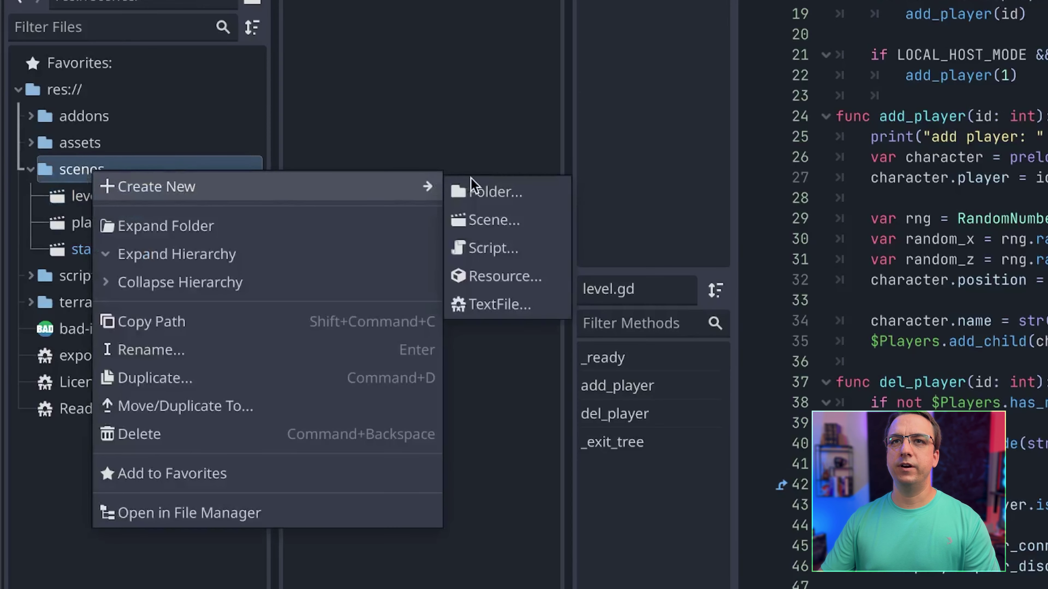
{"action": "left_click", "coordinate": [474, 190]}
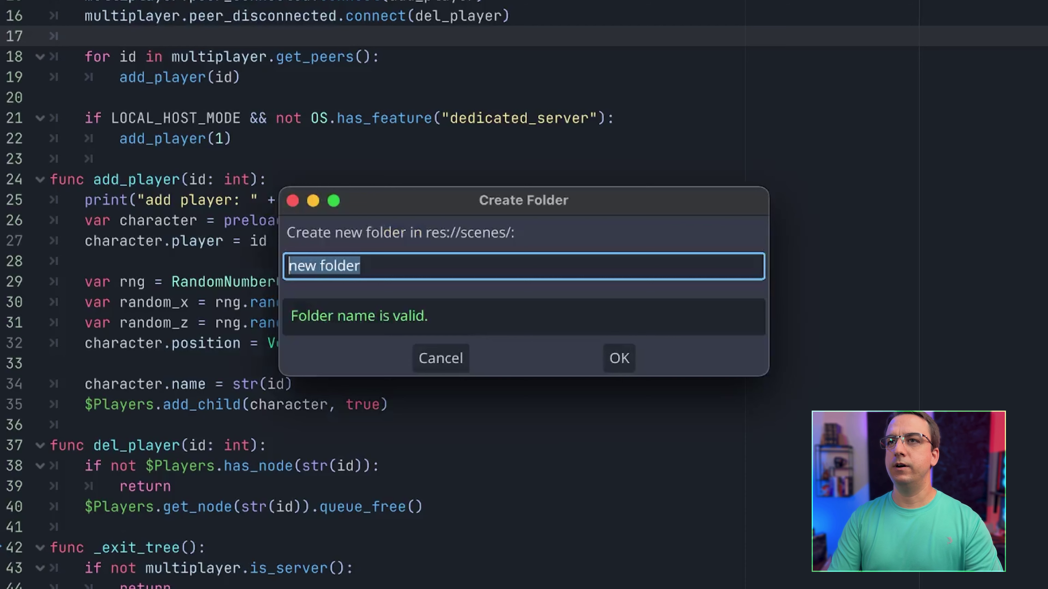
{"action": "type", "text": "items"}
{"action": "key", "text": "Return"}
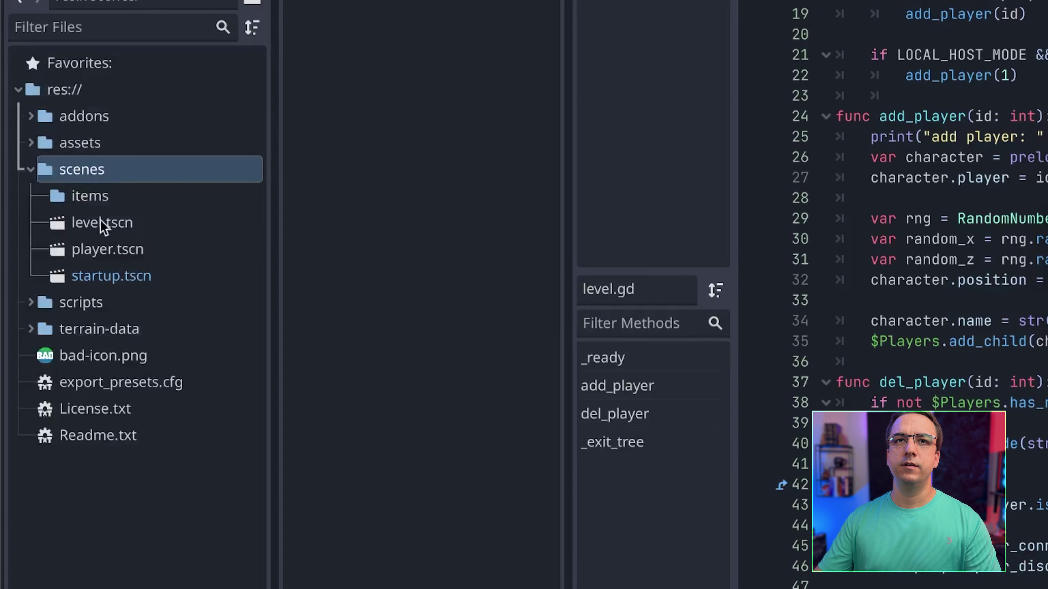
{"action": "left_click", "coordinate": [98, 202]}
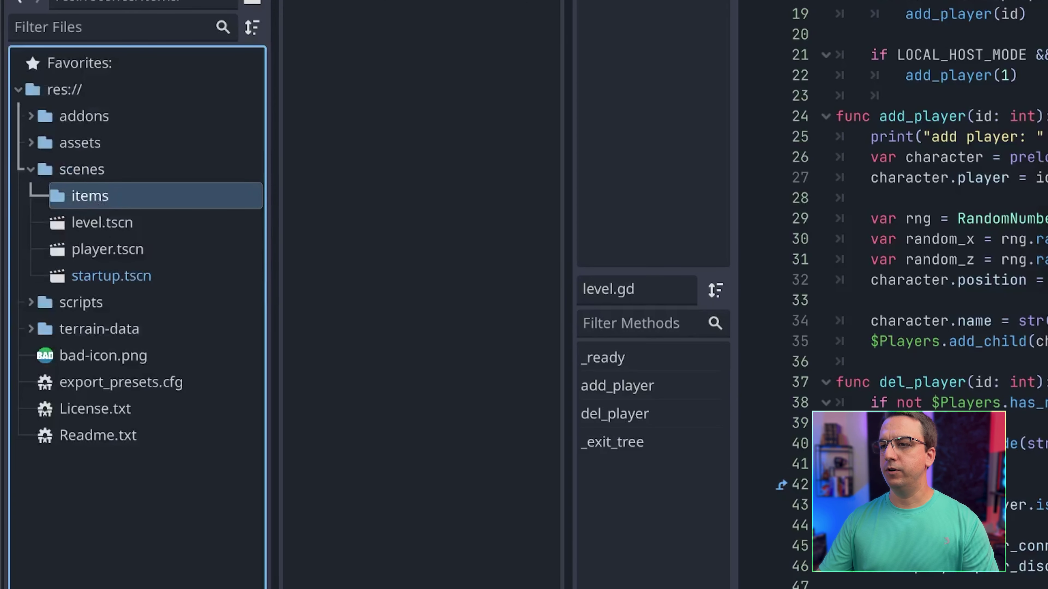
{"action": "left_click_drag", "start_coordinate": [0, 374], "coordinate": [97, 202]}
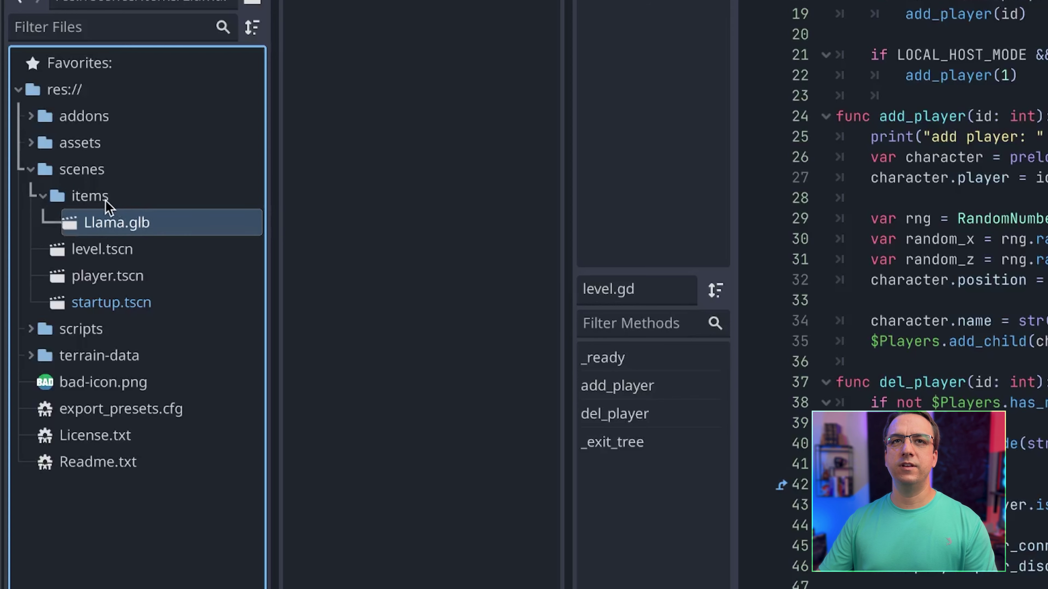
Step: Create a scene named llama in the items folder with Area3D as its root type
{"action": "right_click", "coordinate": [92, 200]}
{"action": "mouse_move", "coordinate": [172, 223]}
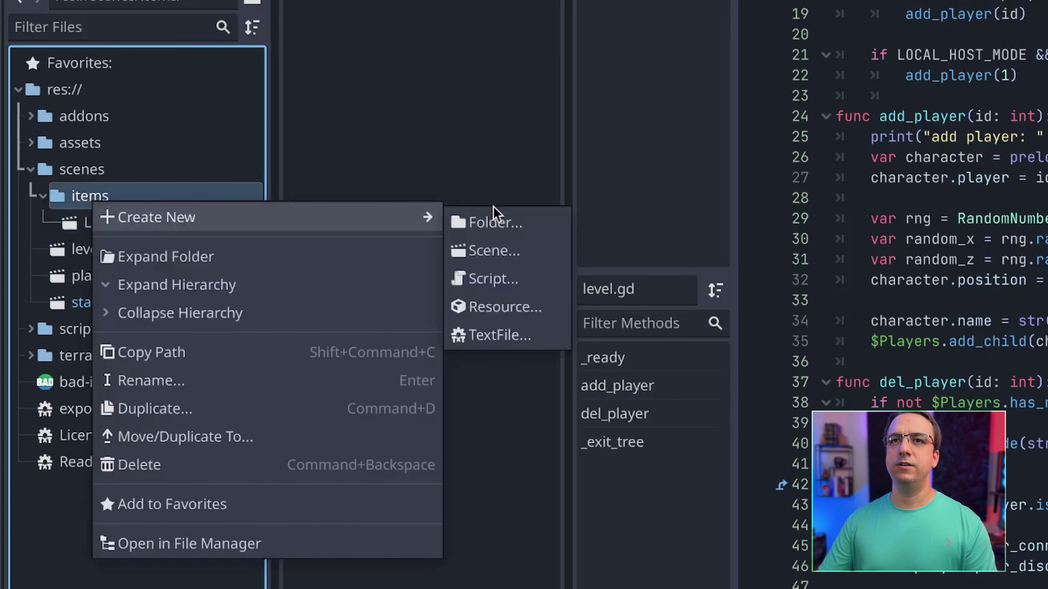
{"action": "left_click", "coordinate": [495, 251]}
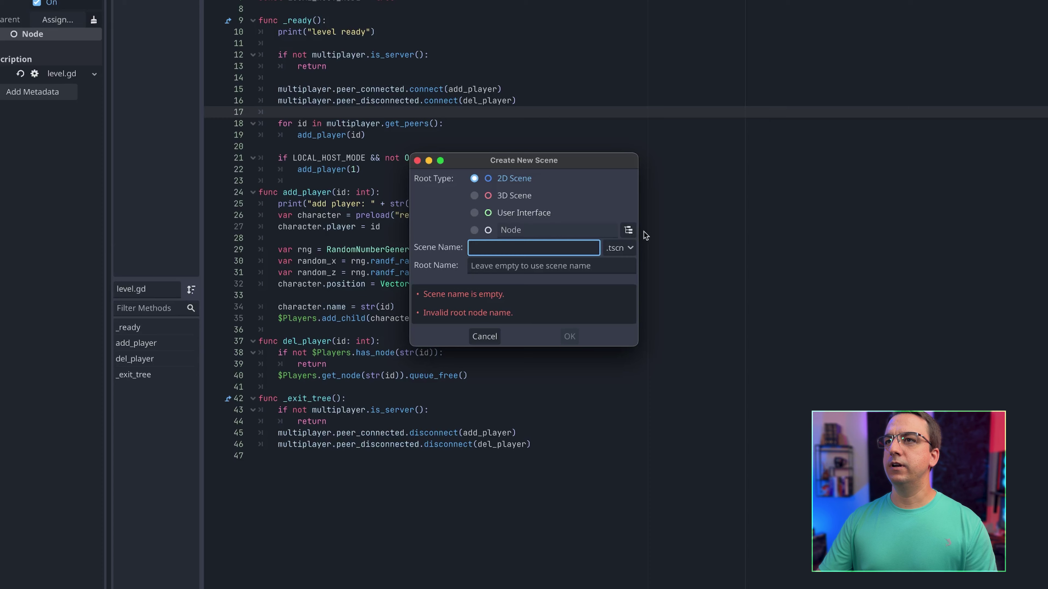
{"action": "left_click", "coordinate": [629, 232]}
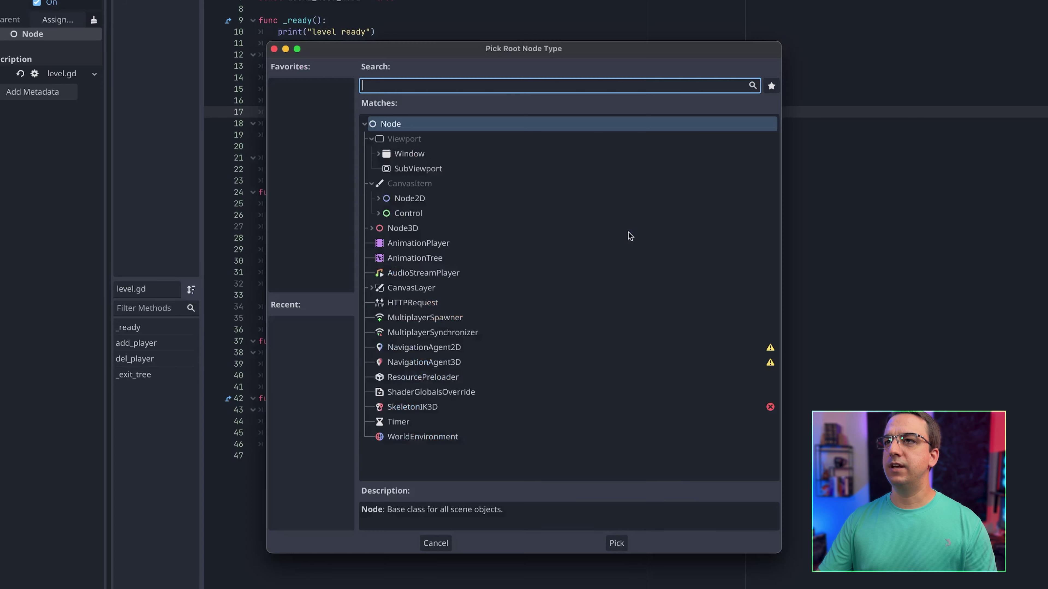
{"action": "type", "text": "area3d"}
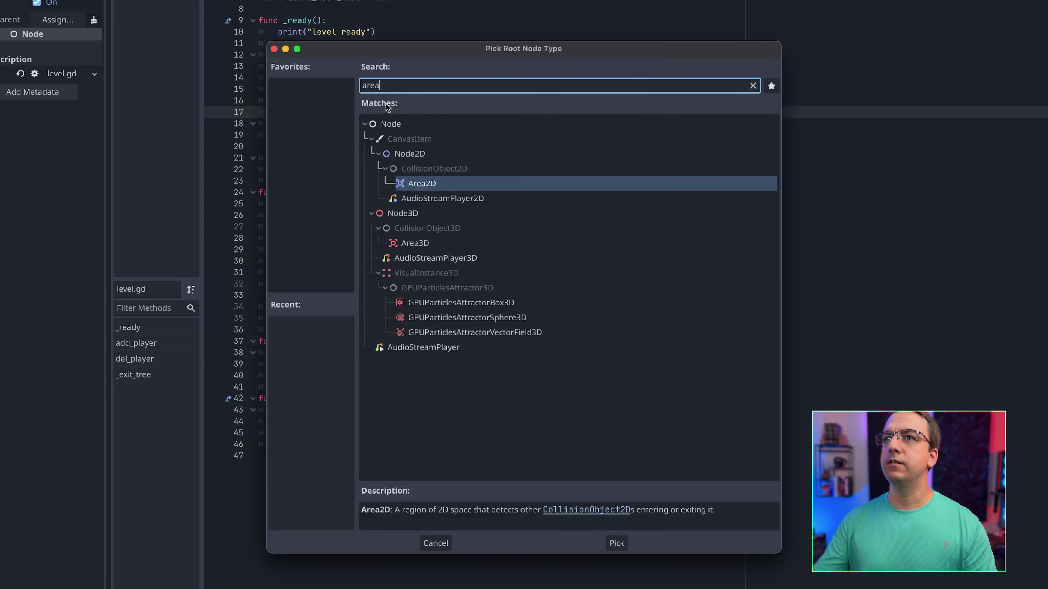
{"action": "key", "text": "Return"}
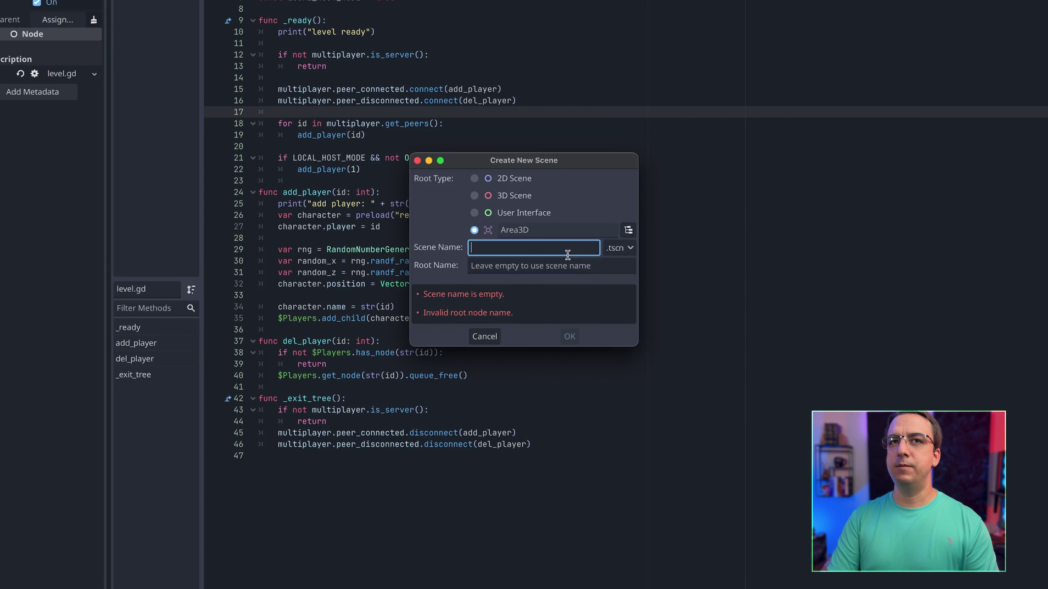
{"action": "type", "text": "llama"}
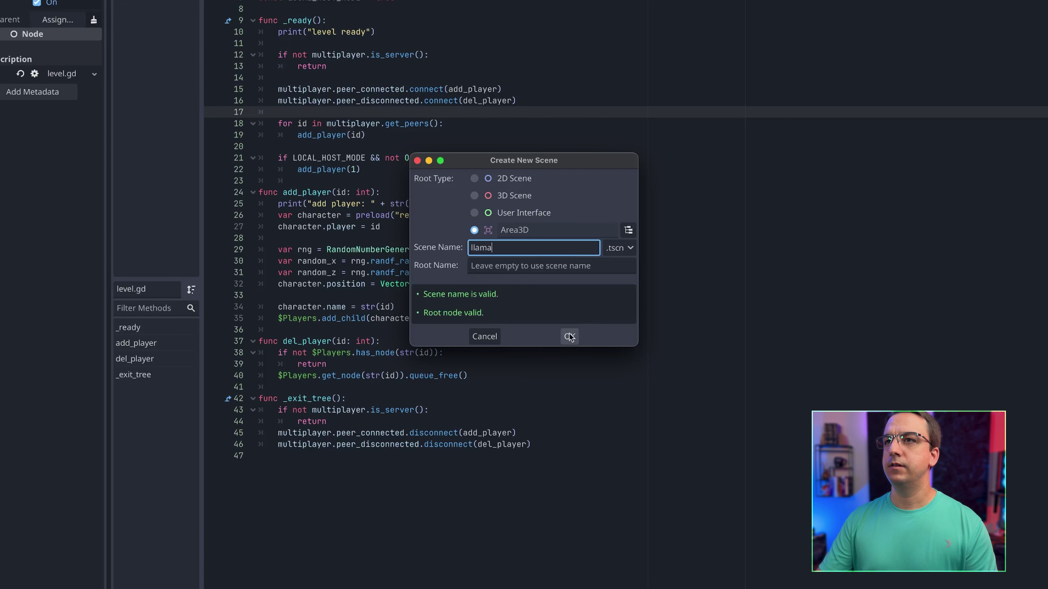
{"action": "left_click", "coordinate": [569, 337]}
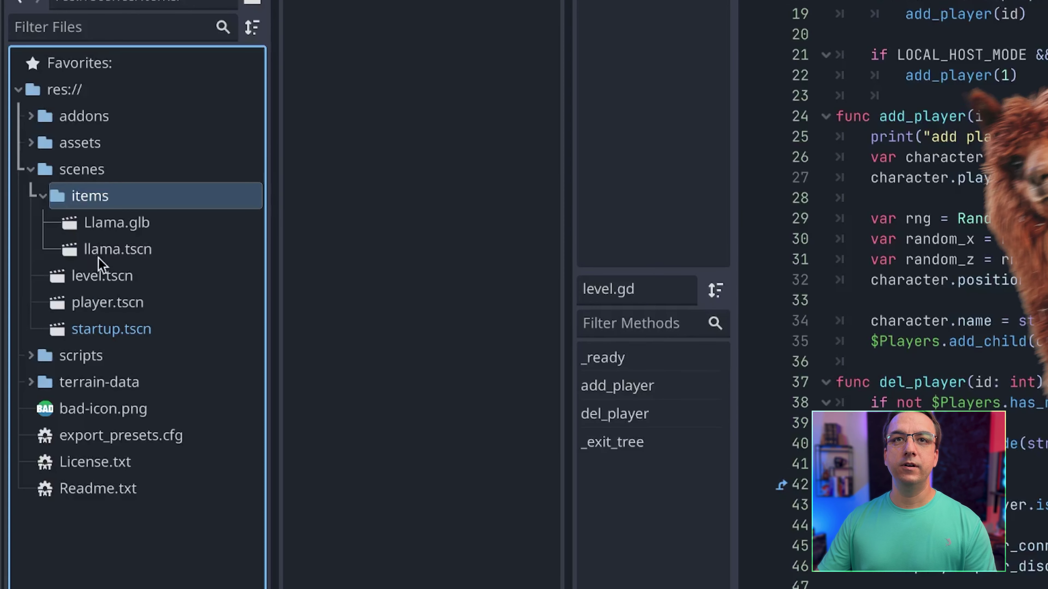
{"action": "left_click", "coordinate": [101, 257]}
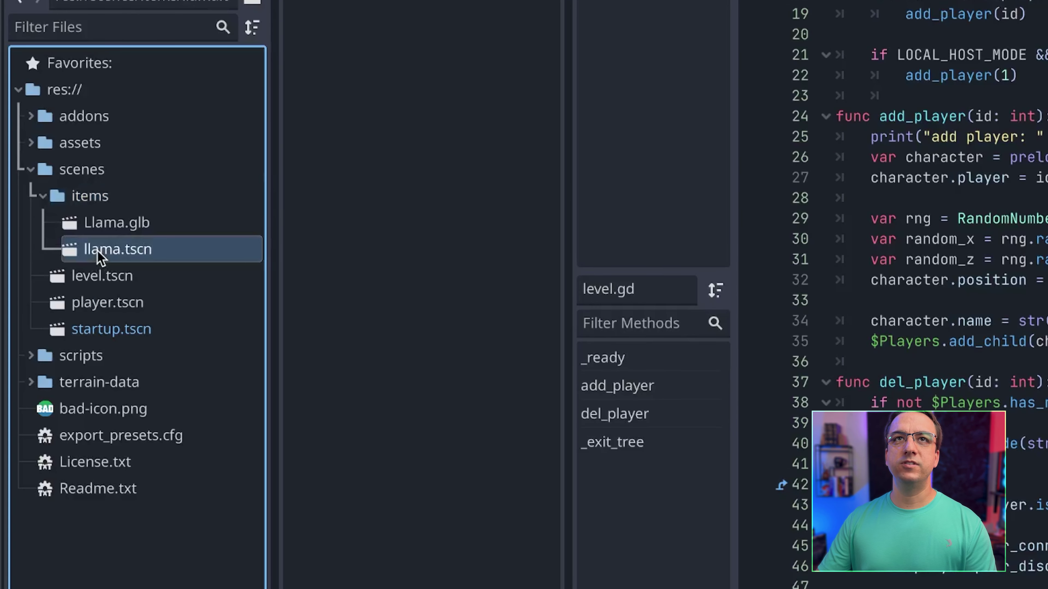
Step: Add Llama.glb under the llama root and move its Armature and AnimationPlayer up to llama
{"action": "left_click_drag", "start_coordinate": [117, 225], "coordinate": [81, 88]}
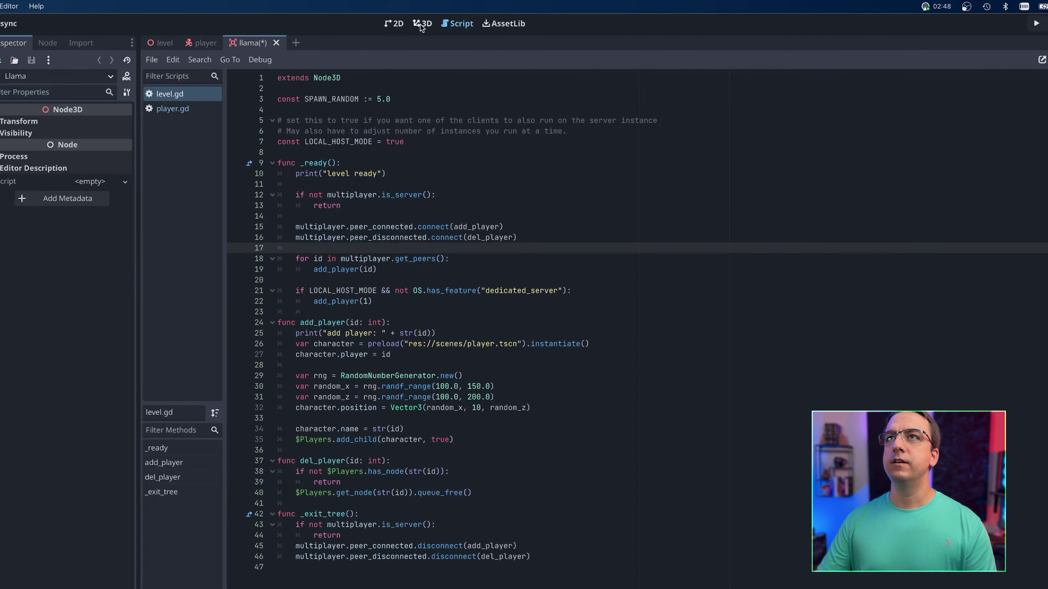
{"action": "left_click", "coordinate": [421, 24]}
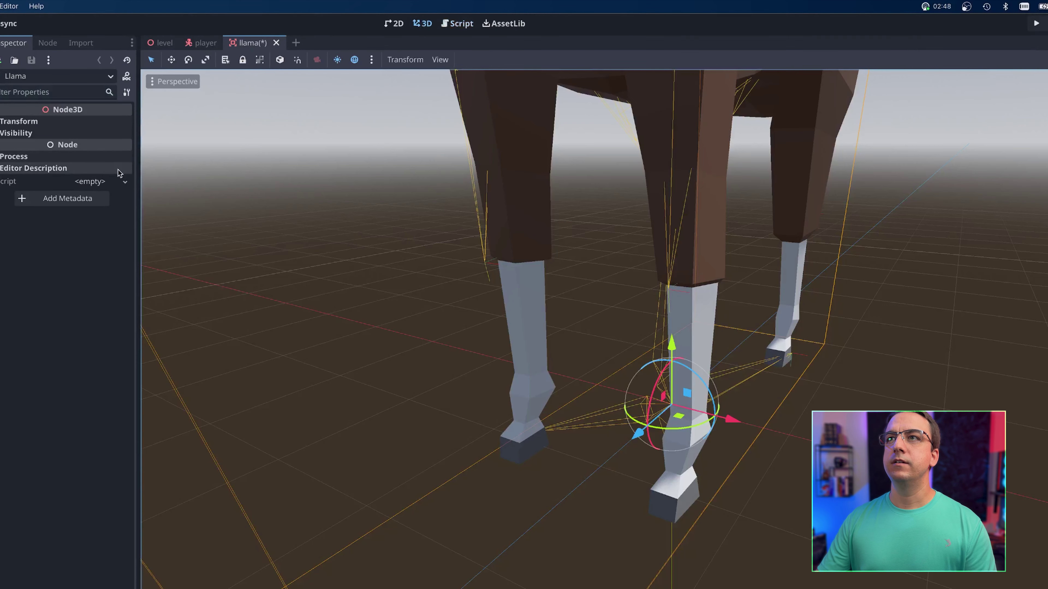
{"action": "scroll", "coordinate": [458, 232], "scroll_direction": "down", "scroll_amount": 5}
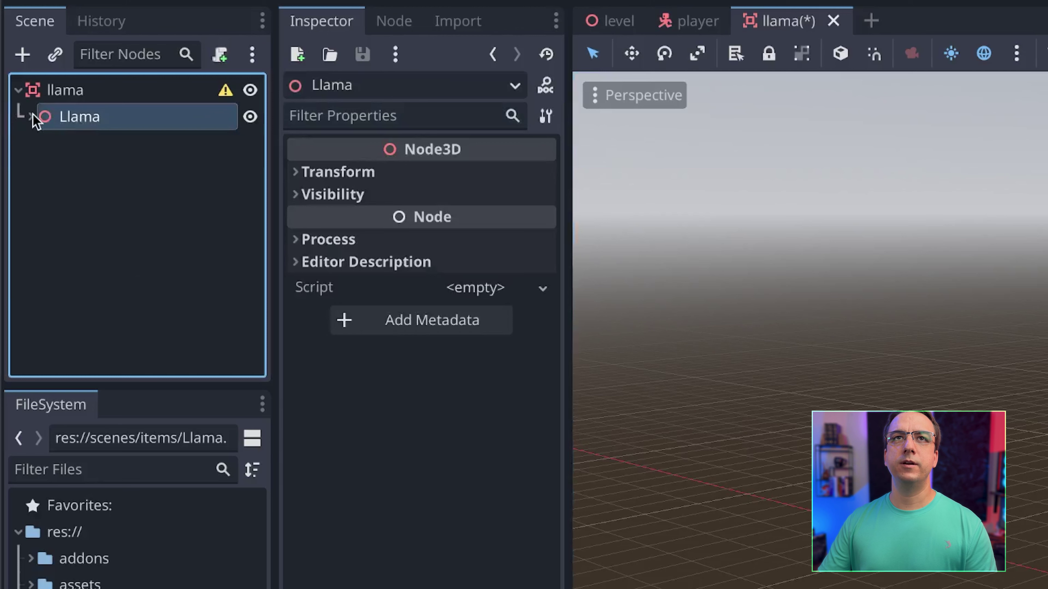
{"action": "left_click", "coordinate": [32, 117]}
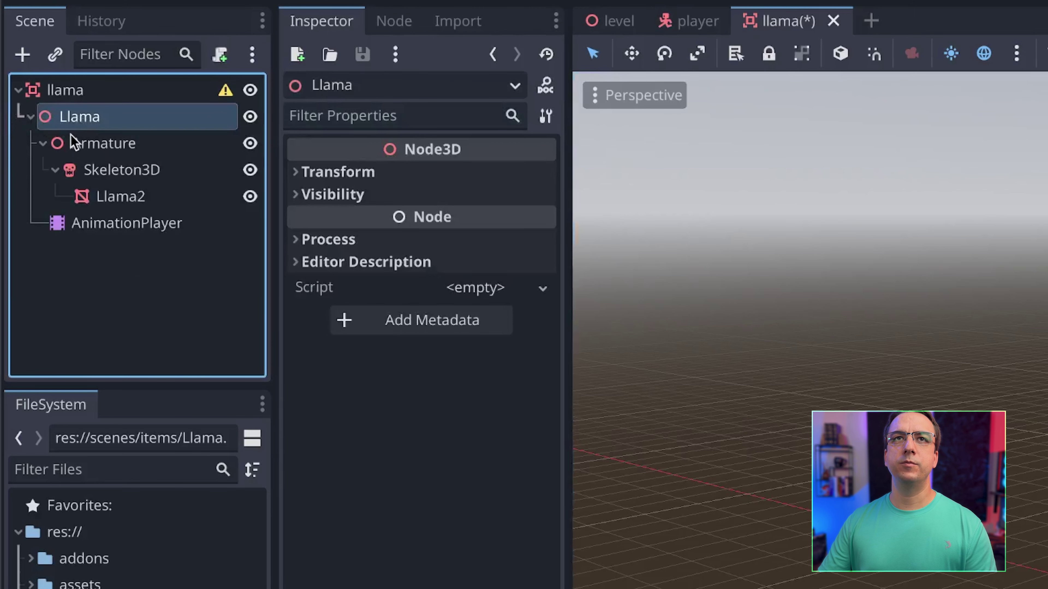
{"action": "left_click", "coordinate": [92, 153]}
{"action": "left_click", "coordinate": [101, 229], "text": "ctrl"}
{"action": "left_click_drag", "start_coordinate": [77, 148], "coordinate": [76, 93]}
Step: Delete the leftover empty Llama node
{"action": "right_click", "coordinate": [74, 117]}
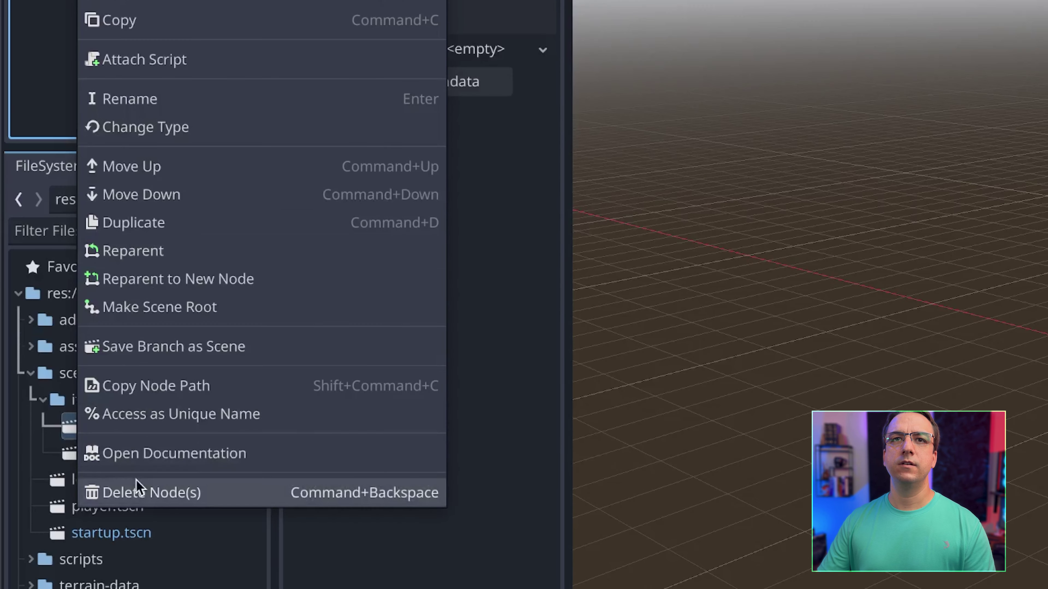
{"action": "left_click", "coordinate": [138, 491]}
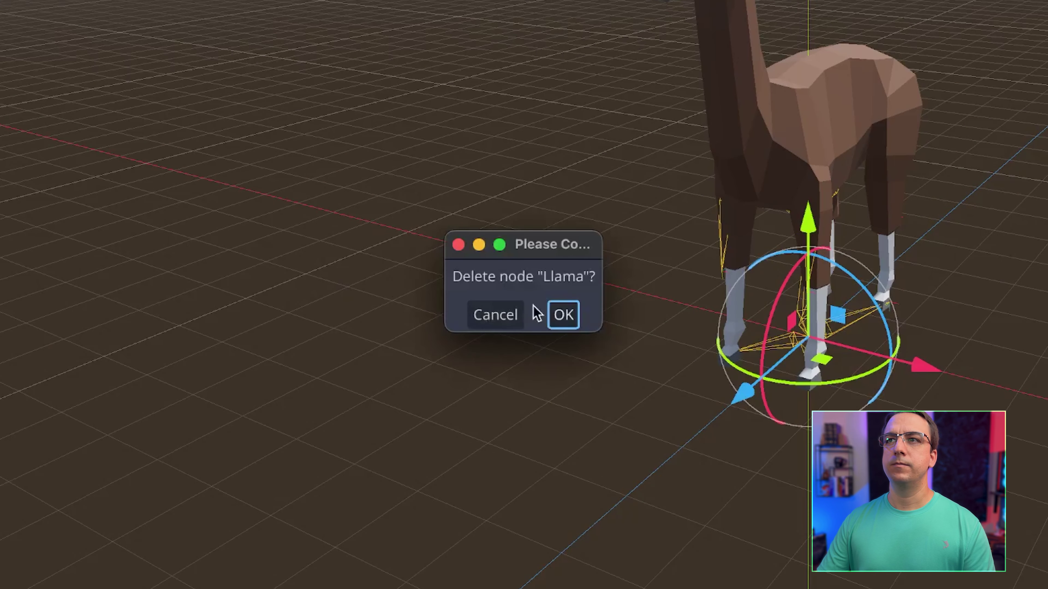
{"action": "left_click", "coordinate": [563, 315]}
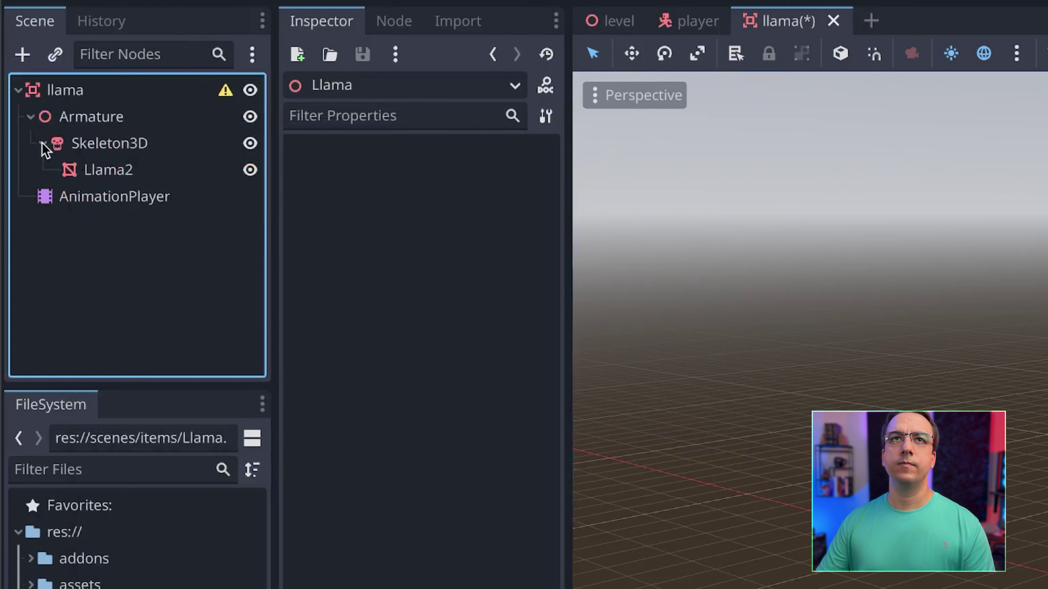
{"action": "left_click", "coordinate": [33, 117]}
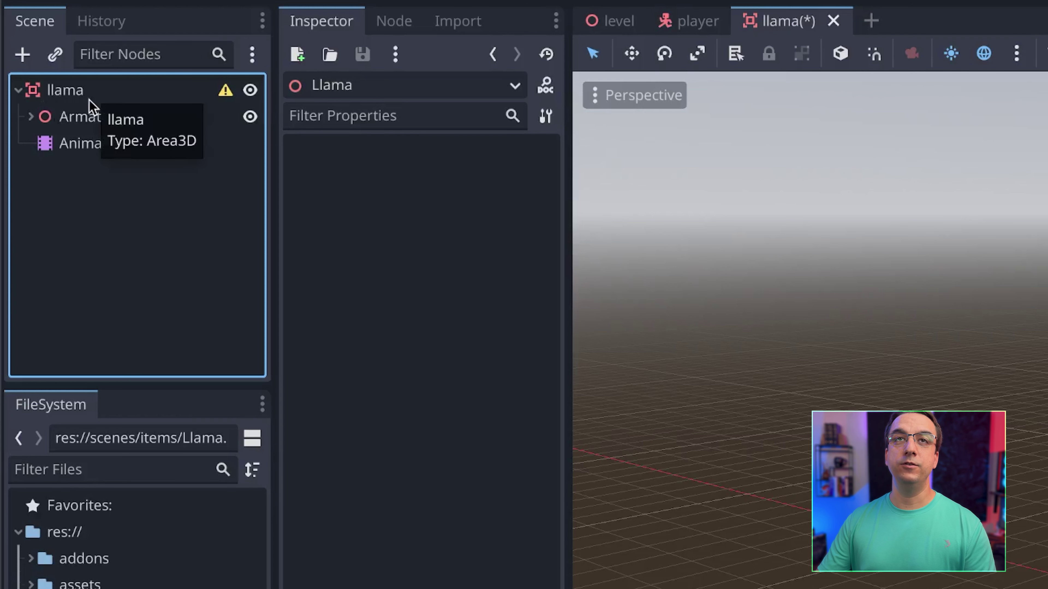
Step: Add a CollisionShape3D child to llama and rename it ActivationArea
{"action": "left_click", "coordinate": [71, 93]}
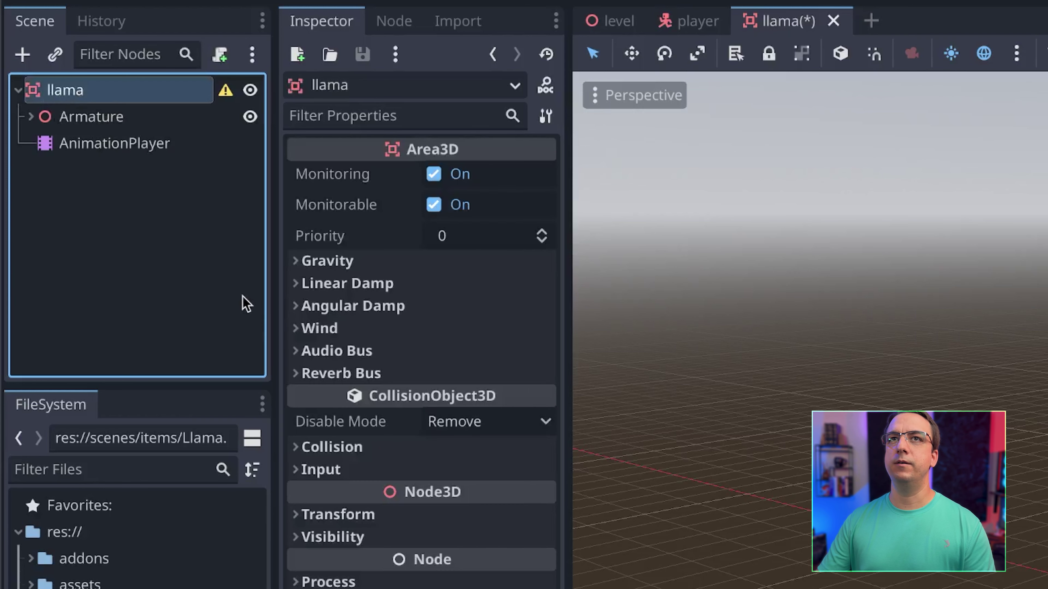
{"action": "right_click", "coordinate": [79, 94]}
{"action": "left_click", "coordinate": [130, 109]}
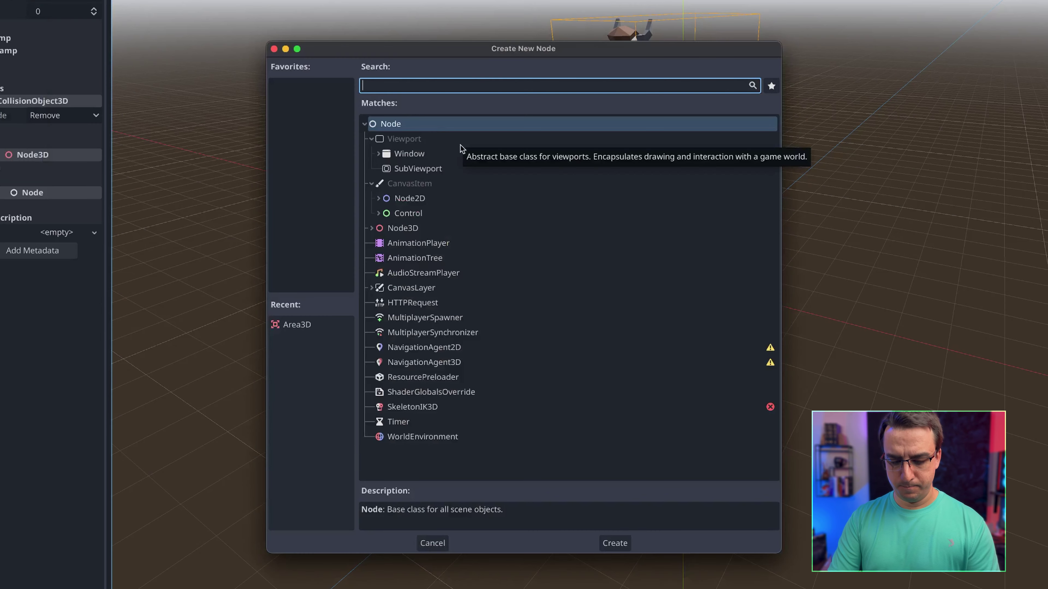
{"action": "type", "text": "collis"}
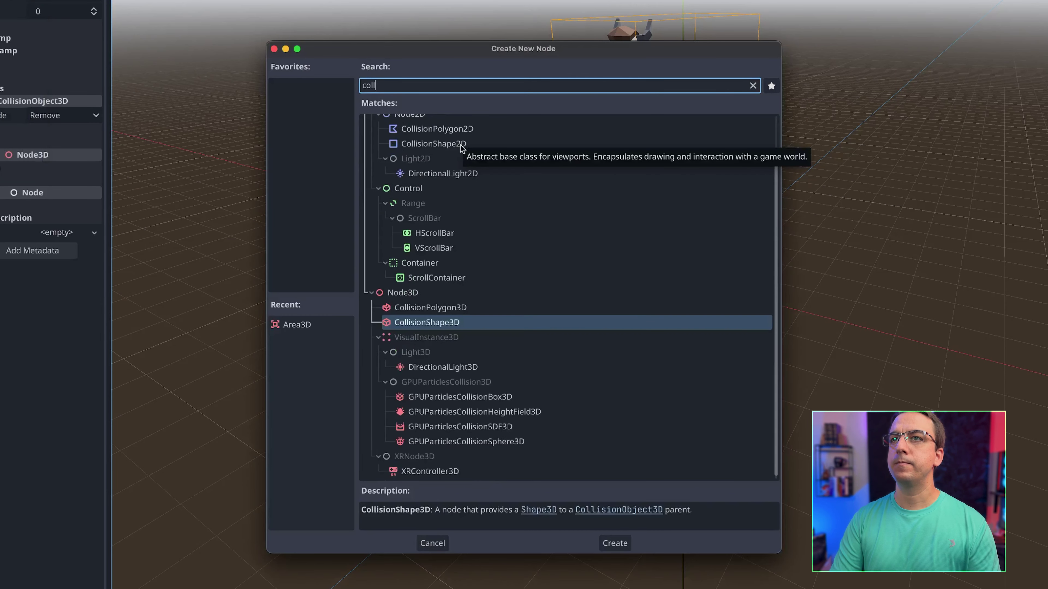
{"action": "double_click", "coordinate": [413, 229]}
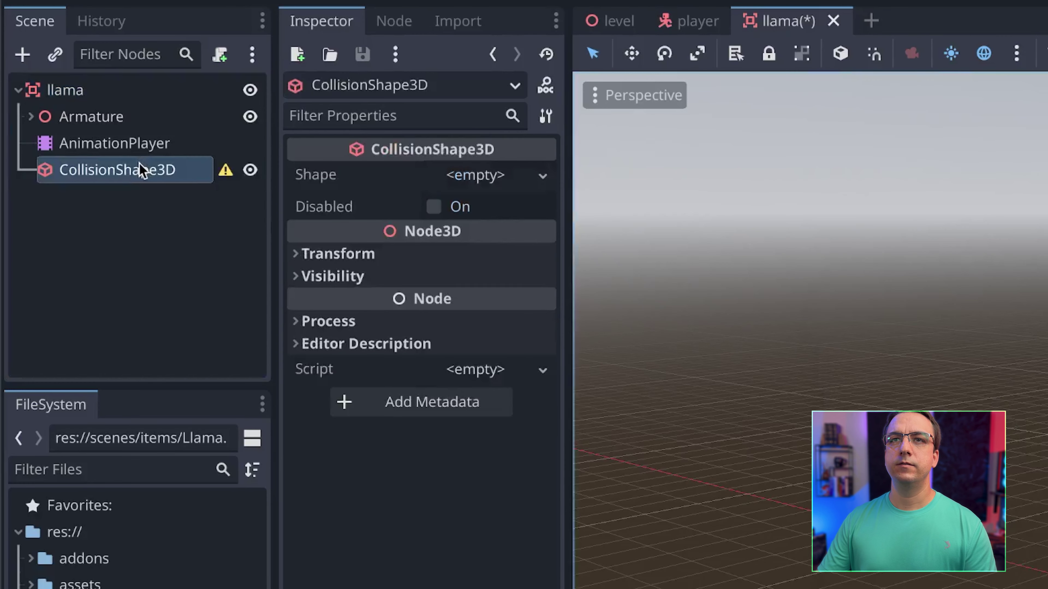
{"action": "double_click", "coordinate": [139, 163]}
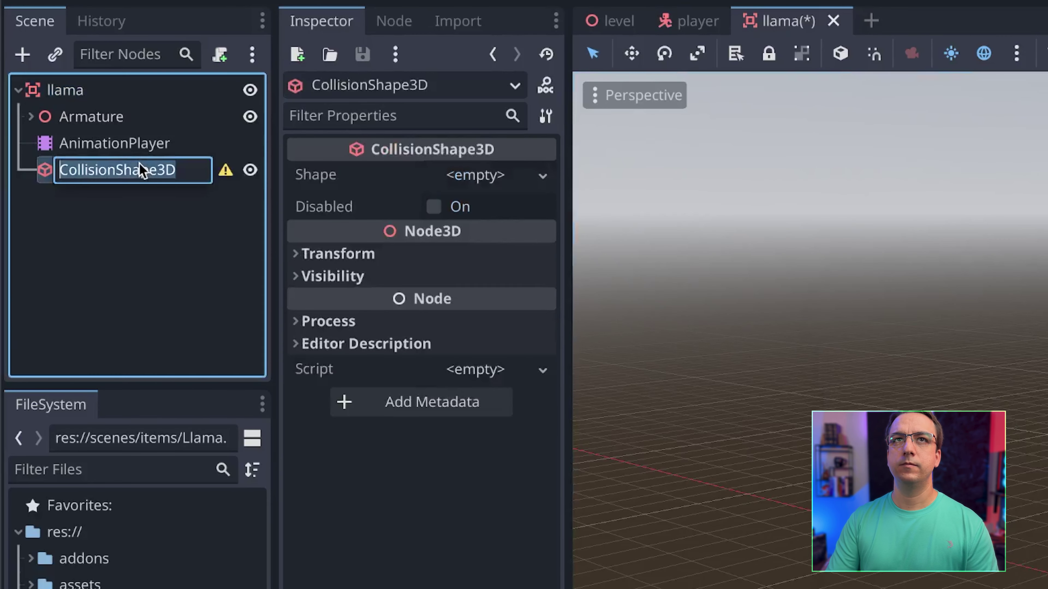
{"action": "type", "text": "ActivationAr"}
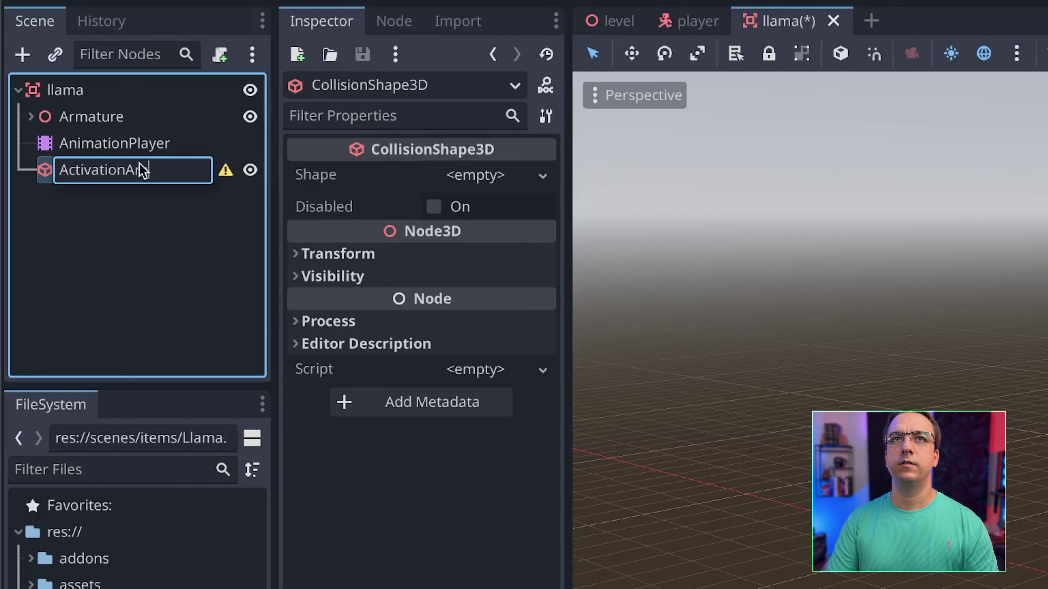
{"action": "type", "text": "ea"}
{"action": "key", "text": "Return"}
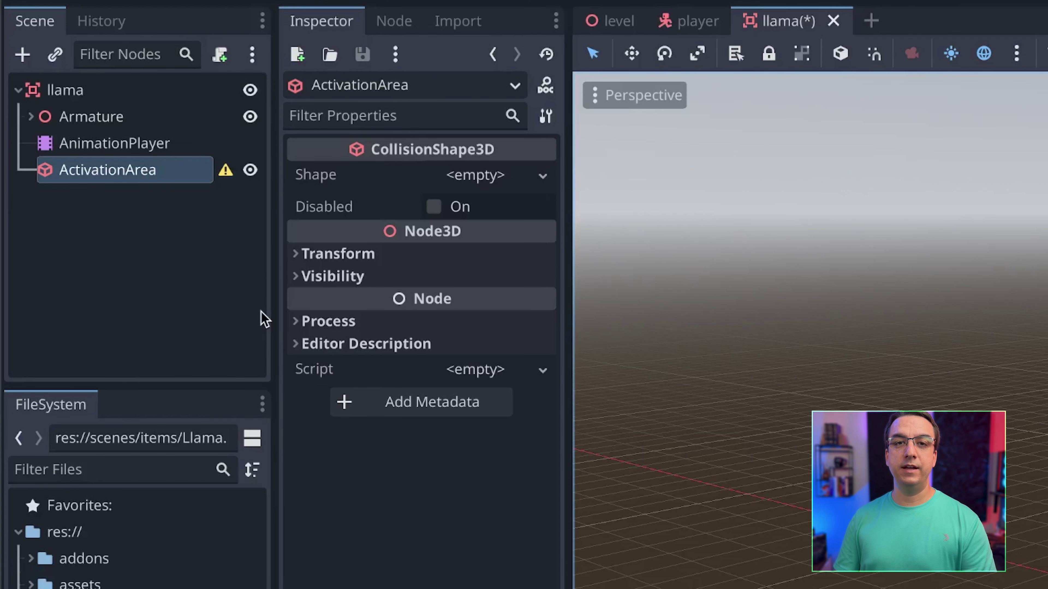
Step: Give ActivationArea a new CylinderShape3D and move it up onto the llama's body
{"action": "left_click", "coordinate": [474, 175]}
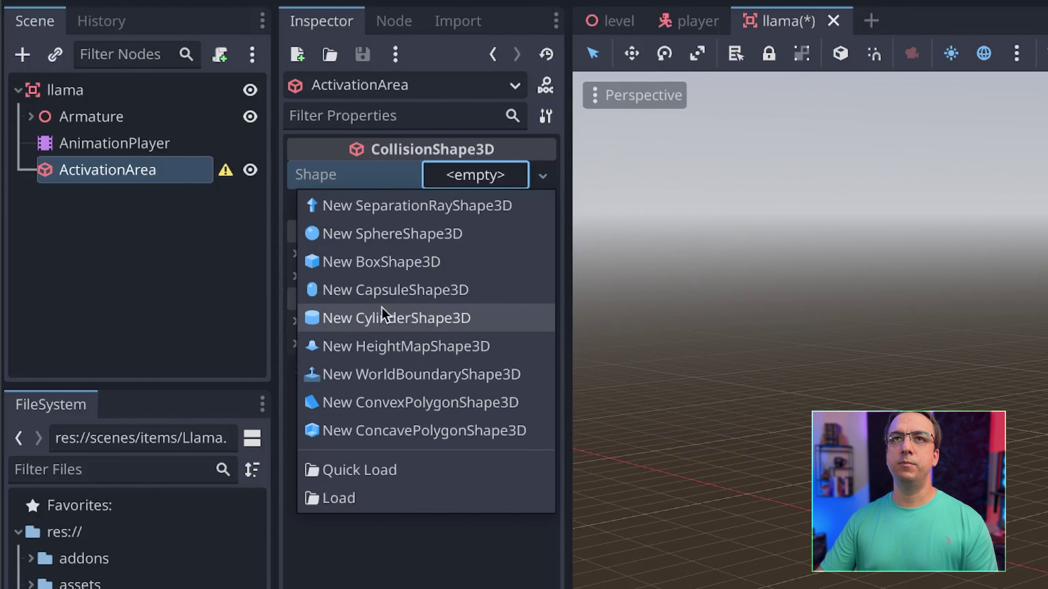
{"action": "left_click", "coordinate": [423, 329]}
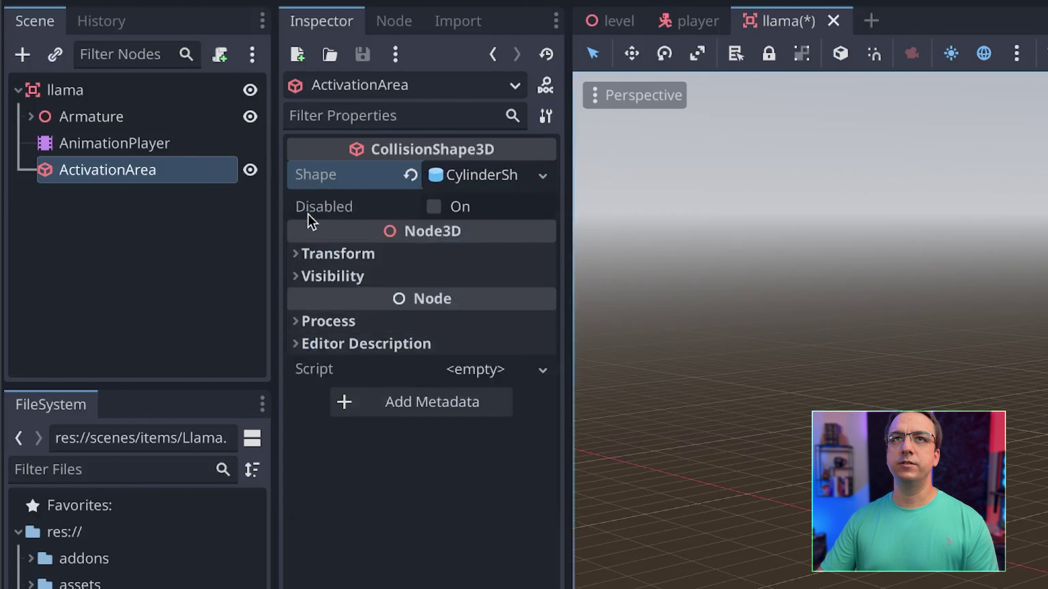
{"action": "left_click", "coordinate": [474, 179]}
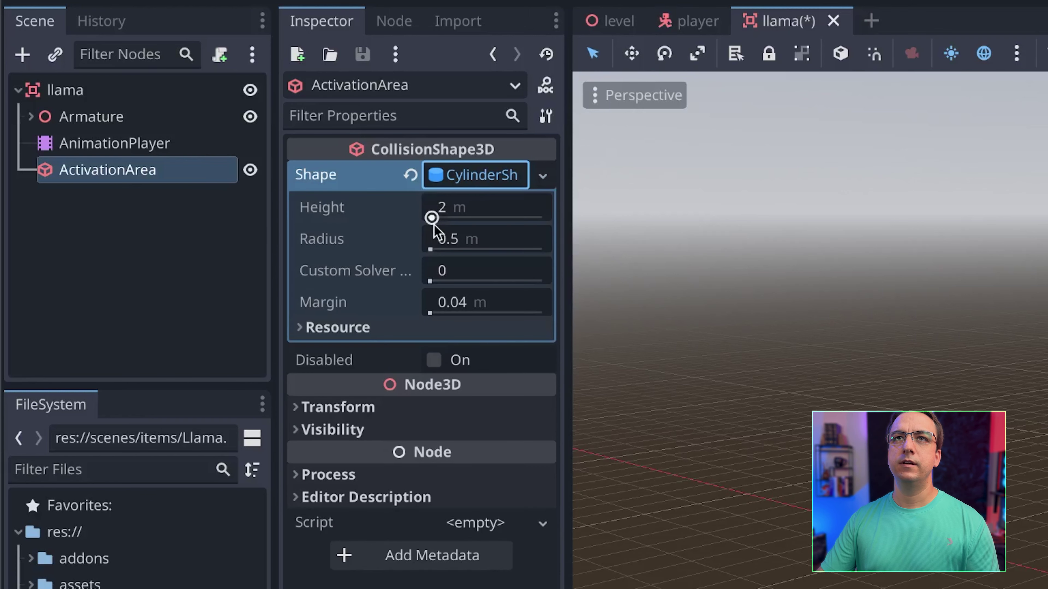
{"action": "left_click_drag", "start_coordinate": [433, 216], "coordinate": [441, 215]}
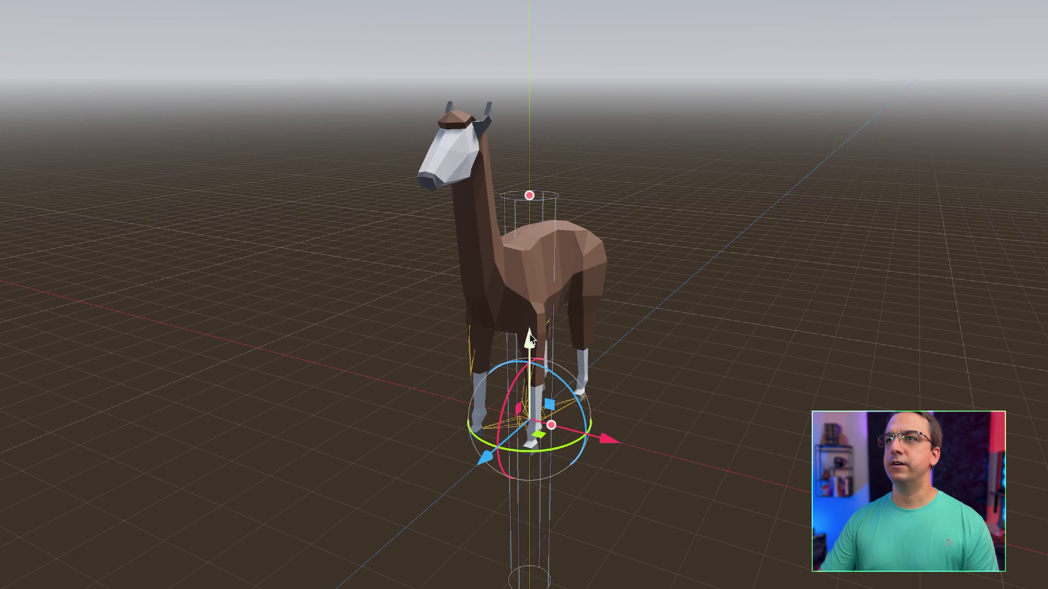
{"action": "left_click_drag", "start_coordinate": [530, 339], "coordinate": [550, 96]}
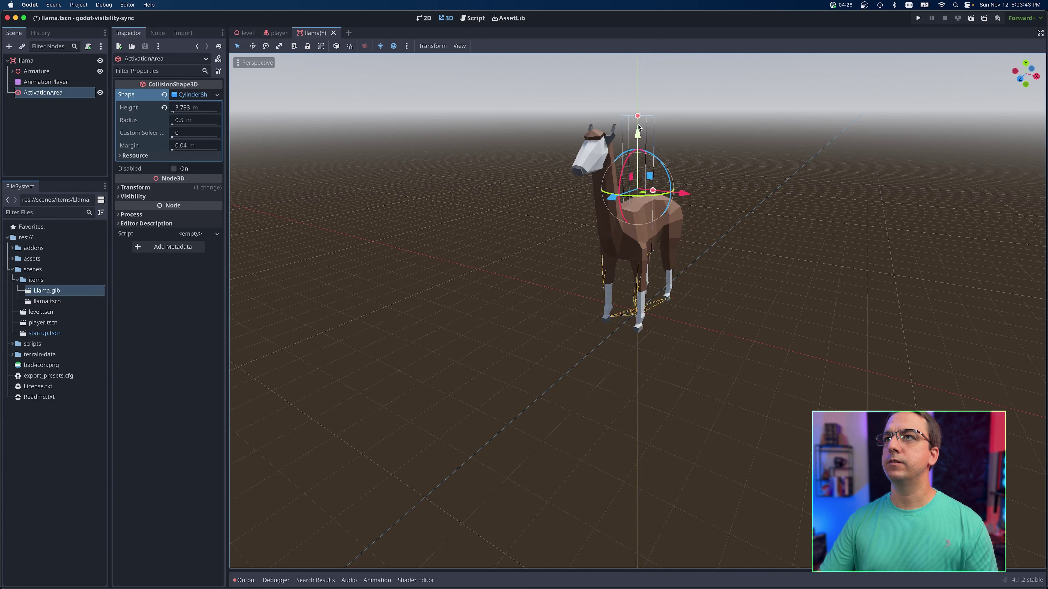
{"action": "left_click_drag", "start_coordinate": [638, 128], "coordinate": [641, 177]}
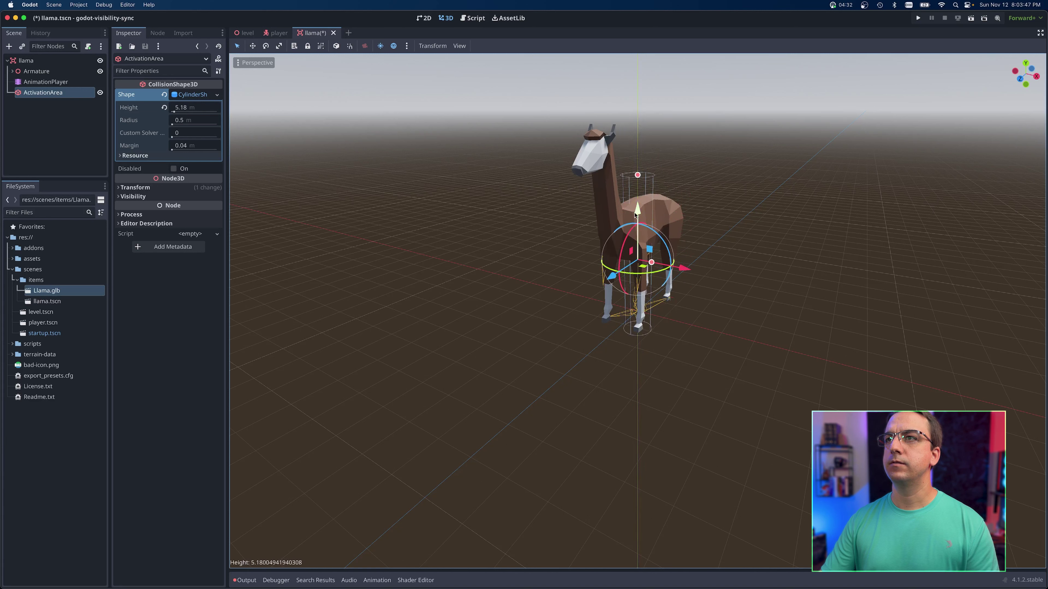
{"action": "left_click_drag", "start_coordinate": [635, 215], "coordinate": [641, 202]}
Step: Set the cylinder's height to 5, radius to 10 and margin to 1
{"action": "left_click", "coordinate": [183, 108]}
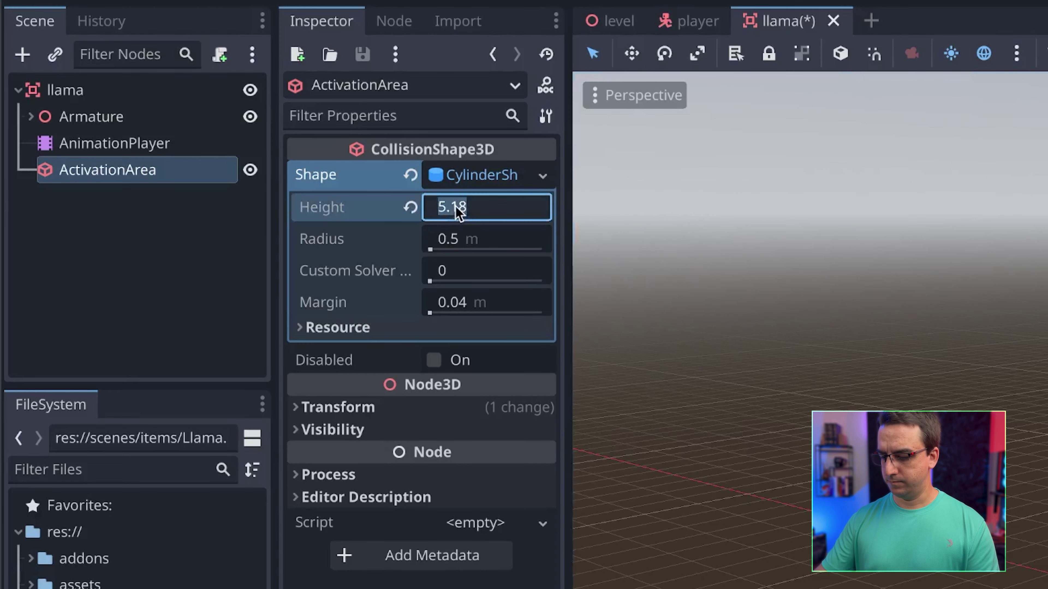
{"action": "type", "text": "5"}
{"action": "key", "text": "Return"}
{"action": "left_click", "coordinate": [479, 238]}
{"action": "type", "text": "1"}
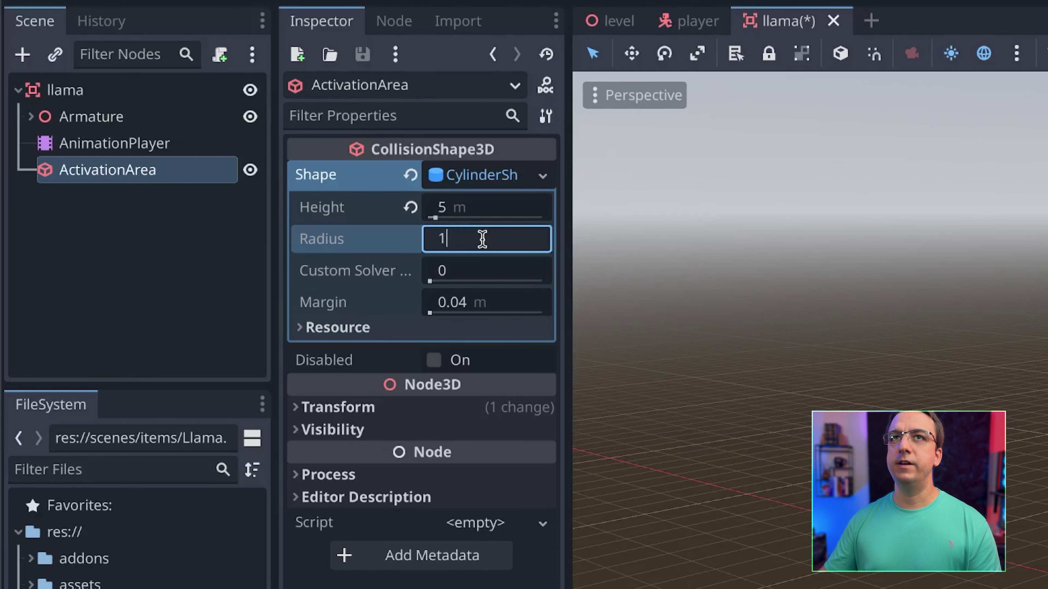
{"action": "type", "text": "0"}
{"action": "key", "text": "Return"}
{"action": "middle_click_drag", "start_coordinate": [545, 304], "coordinate": [733, 324]}
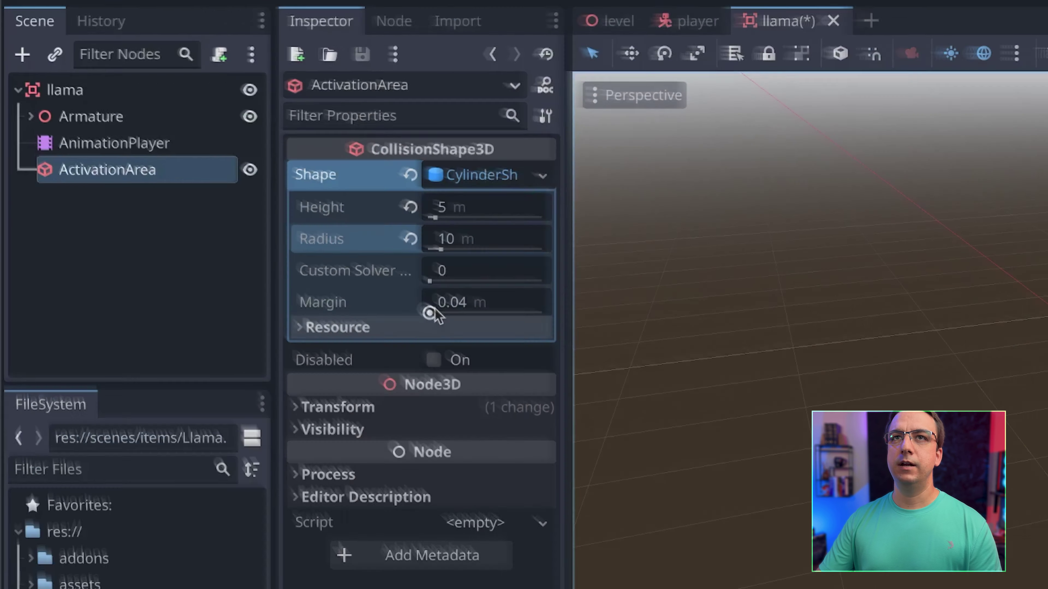
{"action": "left_click", "coordinate": [188, 145]}
{"action": "type", "text": "1"}
{"action": "key", "text": "Return"}
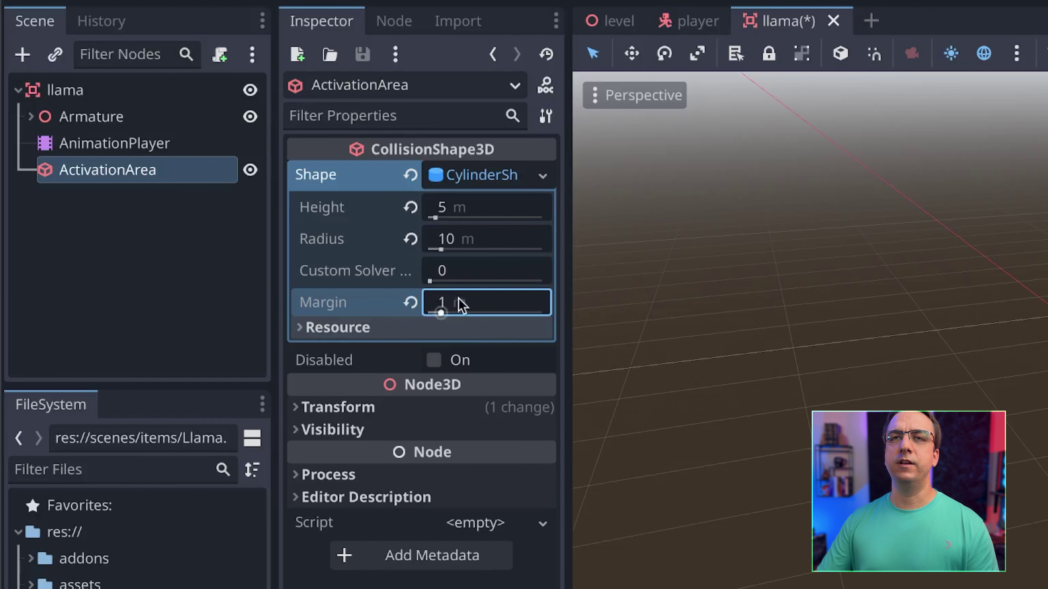
Step: Save the llama scene, then add a MultiplayerSynchronizer under llama named LlamaSync
{"action": "left_click", "coordinate": [460, 177]}
{"action": "key", "text": "ctrl+s"}
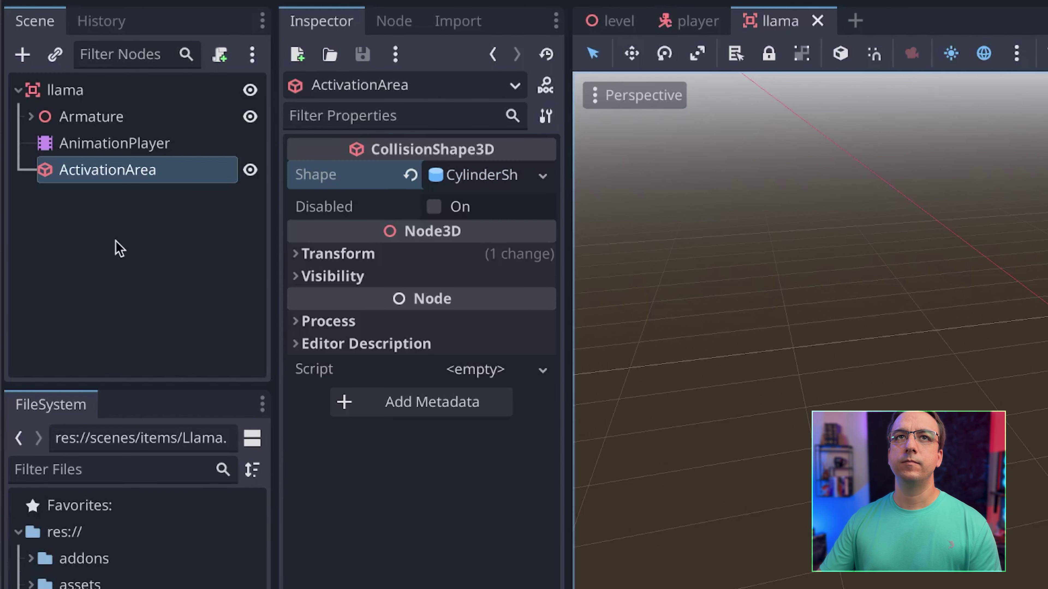
{"action": "left_click", "coordinate": [65, 91]}
{"action": "right_click", "coordinate": [74, 92]}
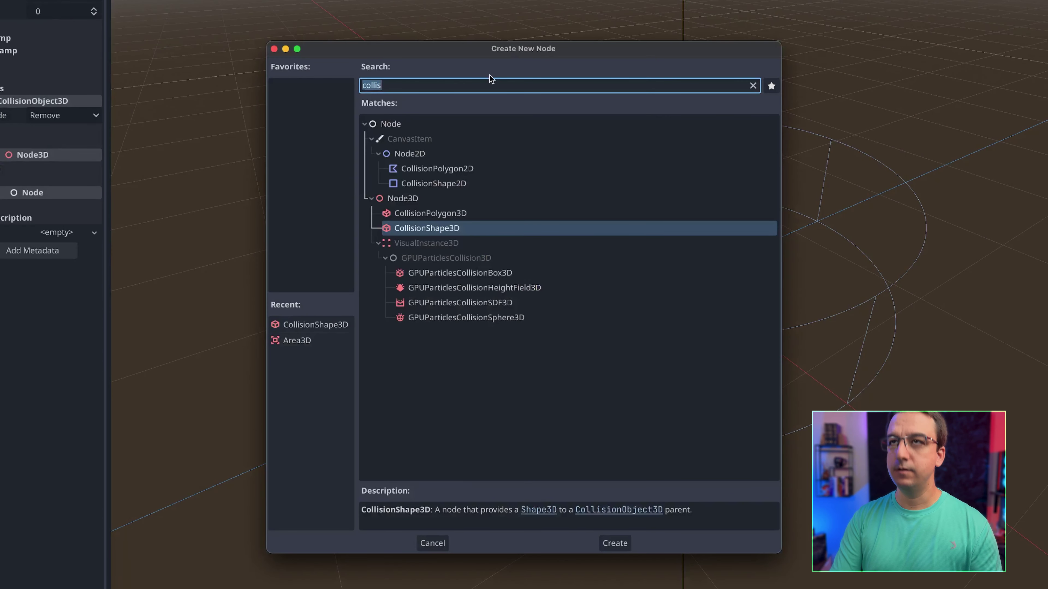
{"action": "type", "text": "Syc"}
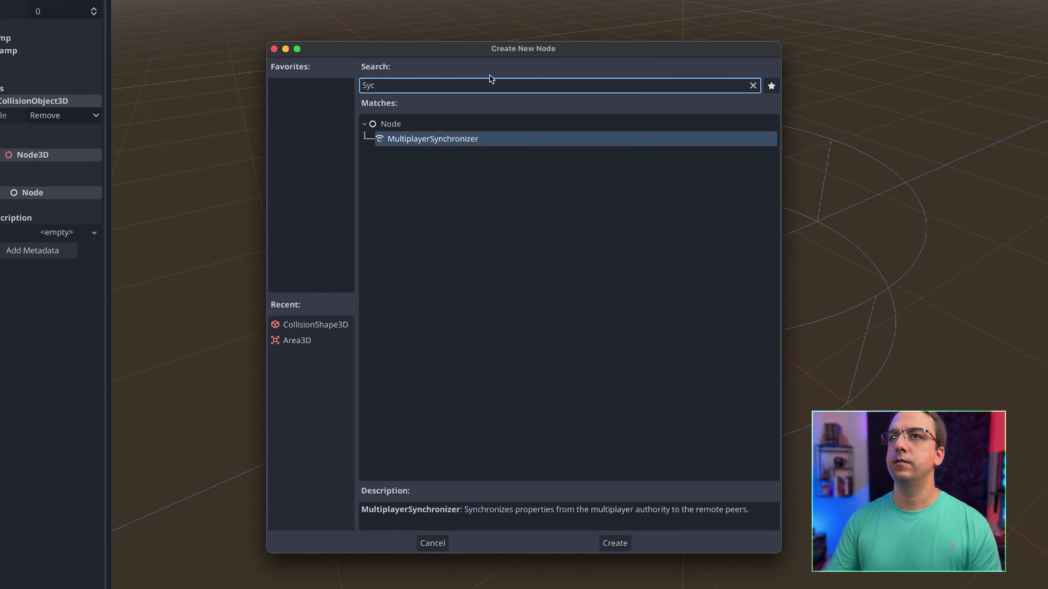
{"action": "double_click", "coordinate": [398, 138]}
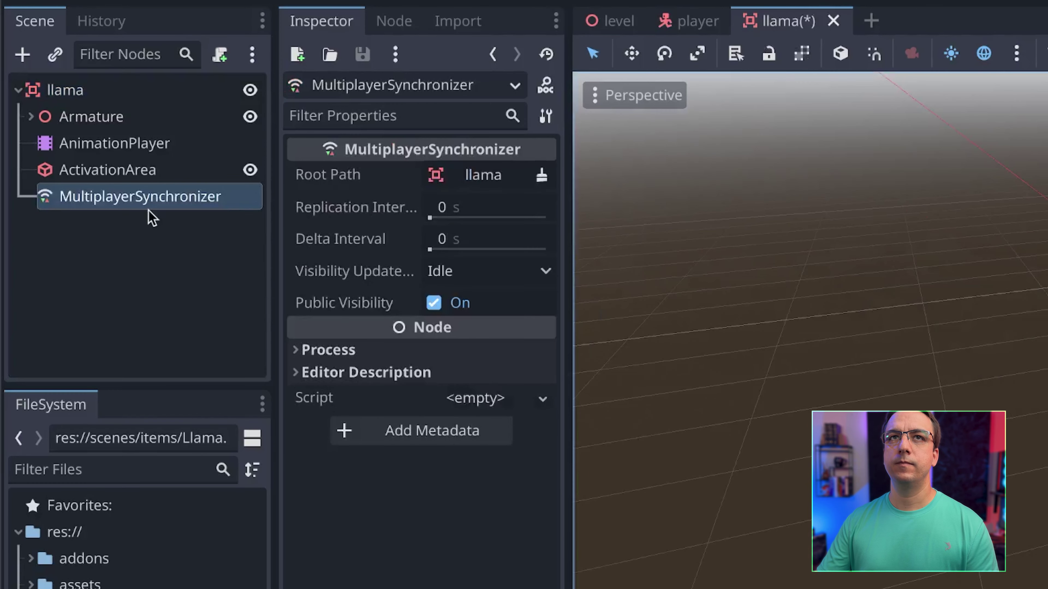
{"action": "double_click", "coordinate": [136, 204]}
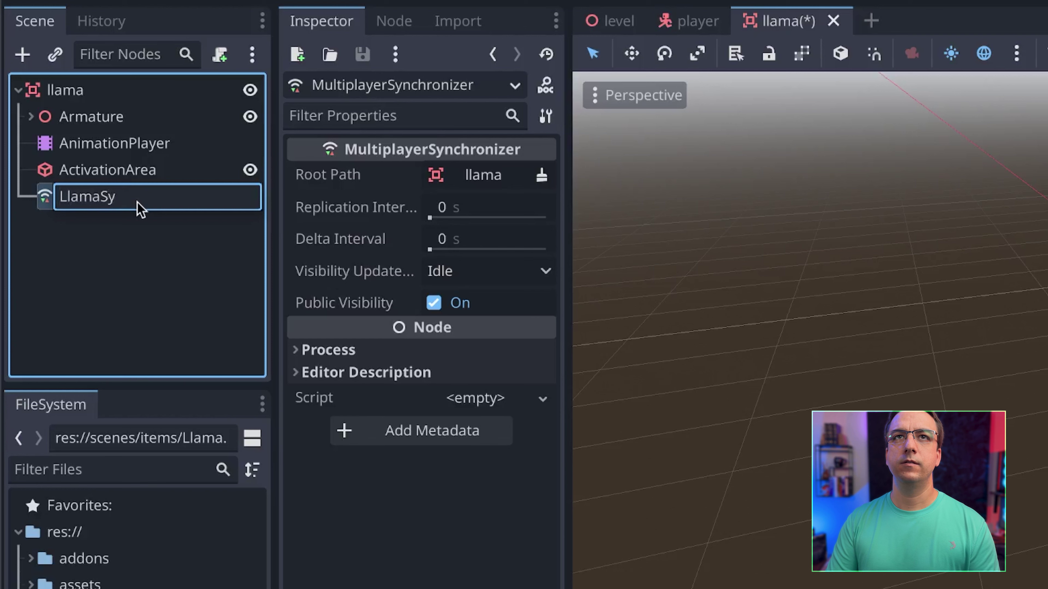
{"action": "type", "text": "LlamaSync"}
{"action": "key", "text": "Return"}
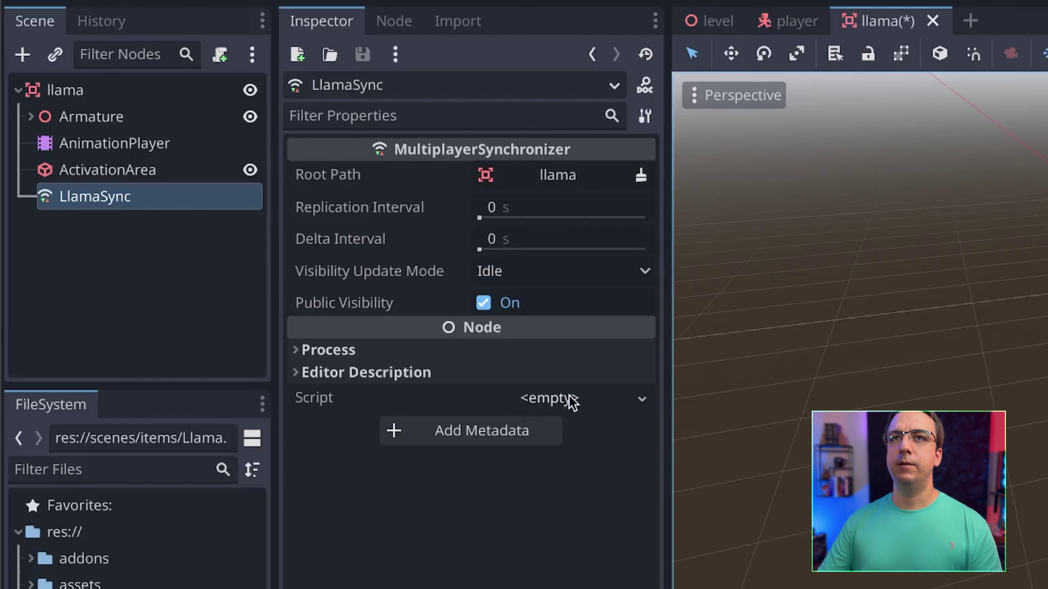
Step: Create llama-sync.gd in res://scripts, attach it to LlamaSync, and save
{"action": "left_click", "coordinate": [585, 402]}
{"action": "left_click", "coordinate": [555, 432]}
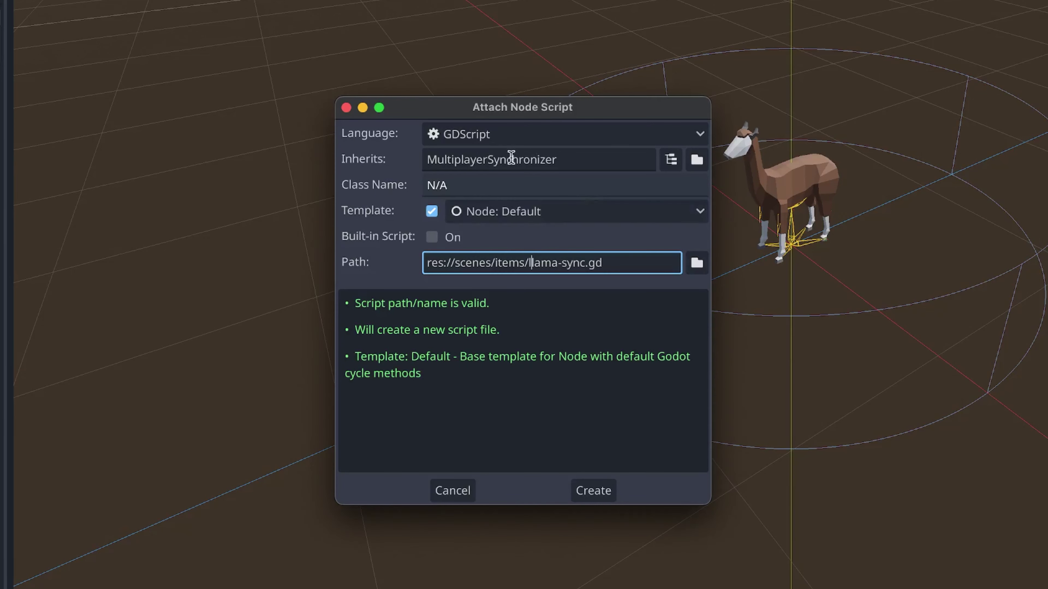
{"action": "left_click", "coordinate": [671, 159]}
{"action": "left_click", "coordinate": [426, 541]}
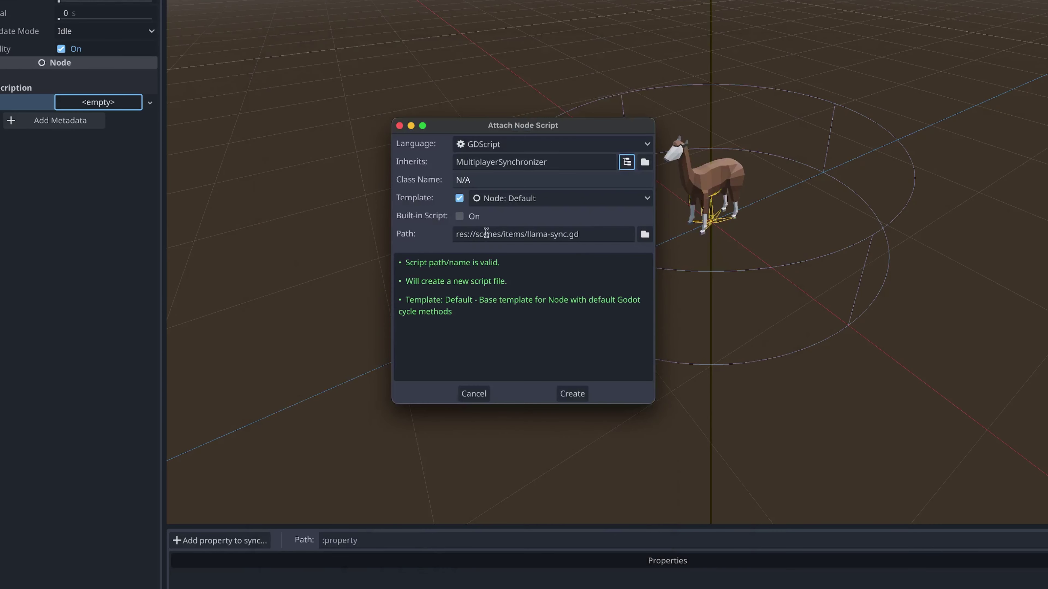
{"action": "left_click", "coordinate": [645, 234]}
{"action": "double_click", "coordinate": [533, 124]}
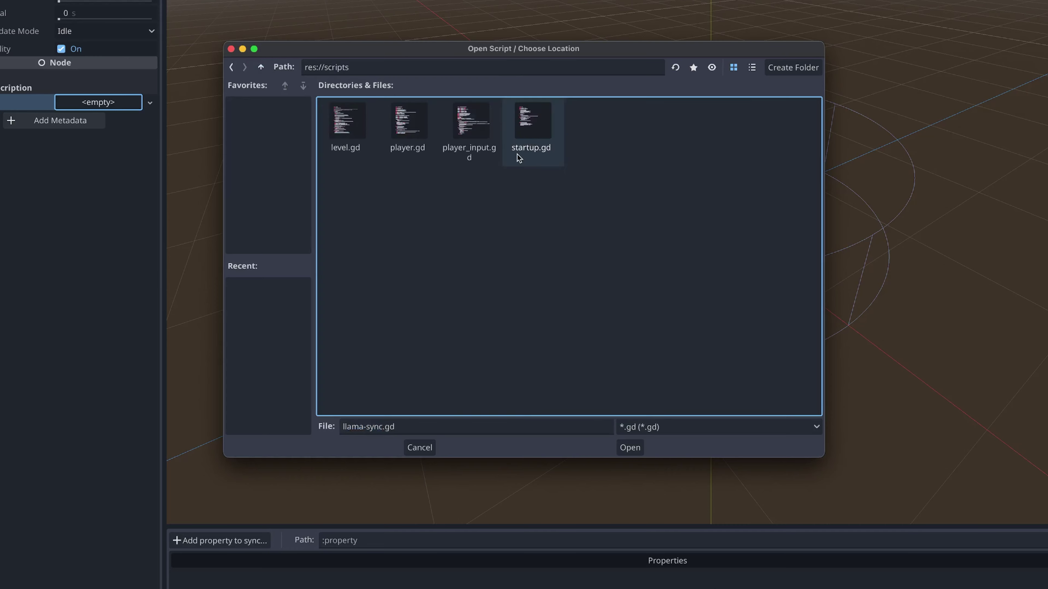
{"action": "left_click", "coordinate": [630, 448]}
{"action": "left_click", "coordinate": [569, 392]}
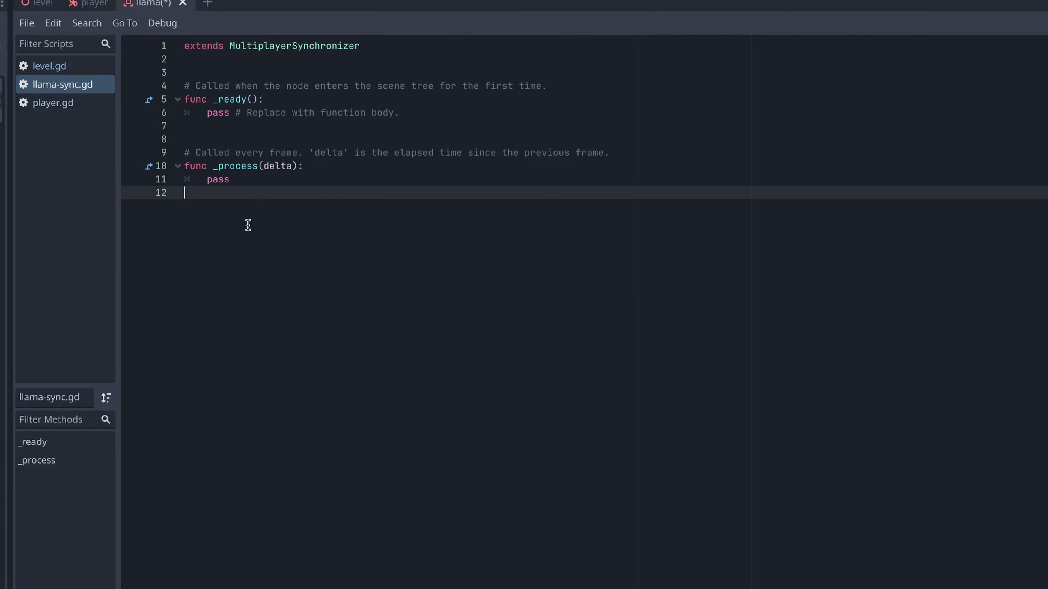
{"action": "key", "text": "ctrl+s"}
{"action": "mouse_move", "coordinate": [62, 85]}
{"action": "left_mouse_down"}
{"action": "mouse_move", "coordinate": [18, 62]}
{"action": "mouse_move", "coordinate": [41, 66]}
{"action": "left_mouse_up"}
{"action": "left_click", "coordinate": [223, 125]}
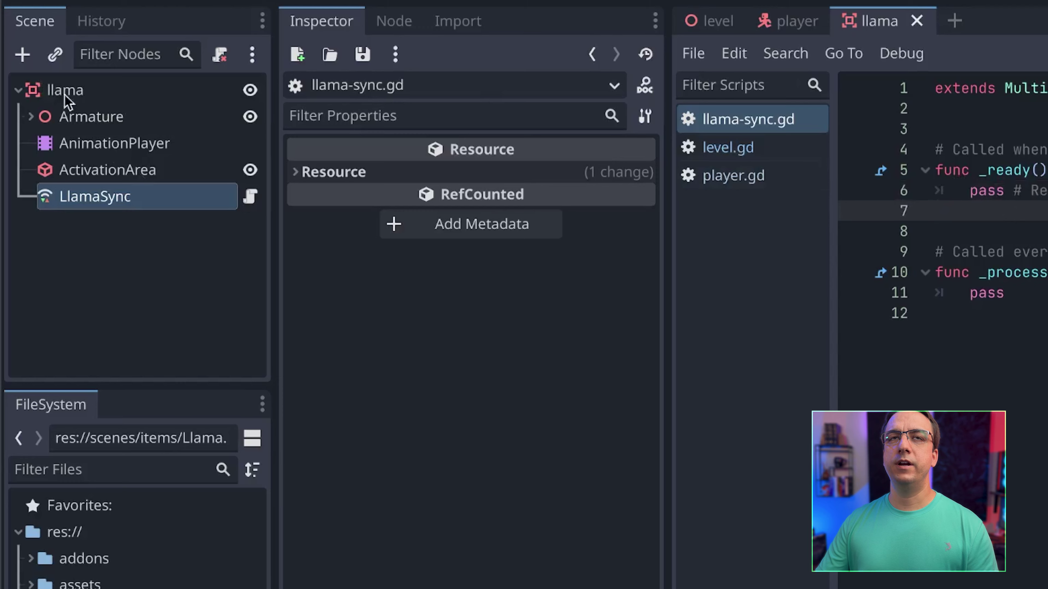
Step: Attach a new llama.gd script saved in res://scripts to the llama root
{"action": "left_click", "coordinate": [67, 92]}
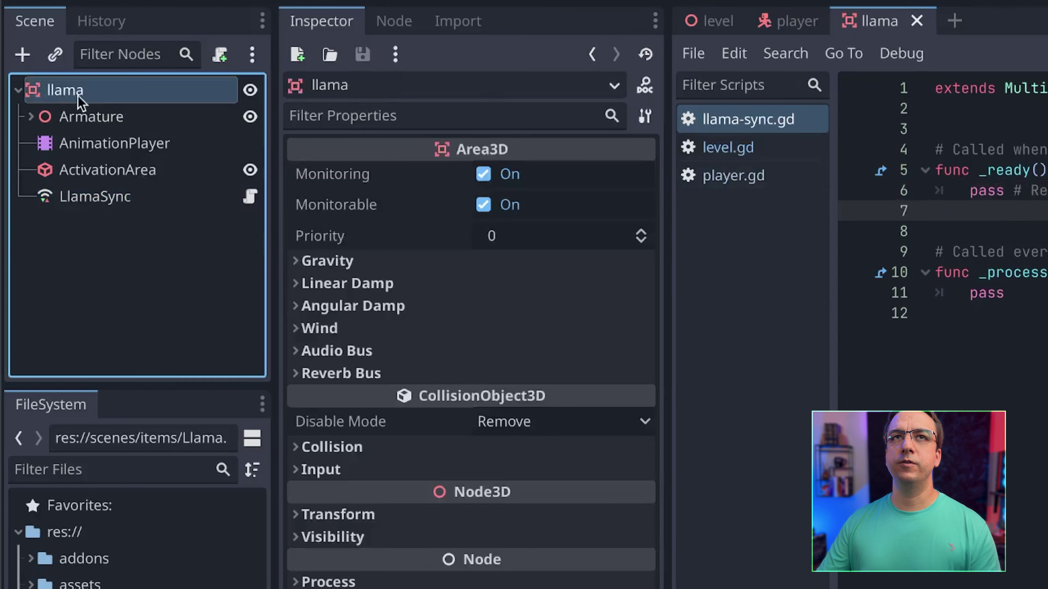
{"action": "right_click", "coordinate": [71, 93]}
{"action": "key", "text": "Escape"}
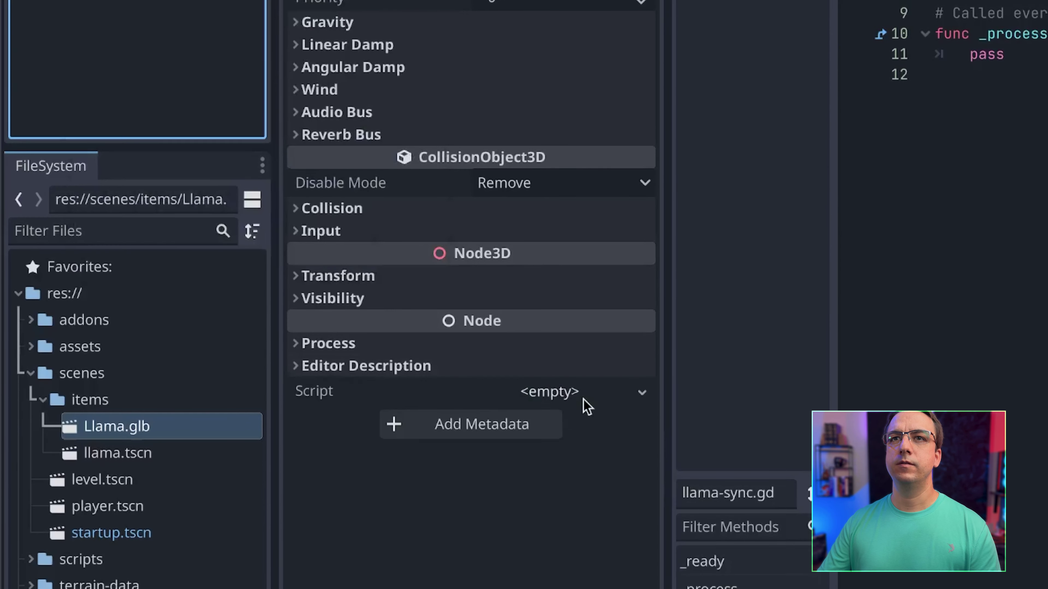
{"action": "left_click", "coordinate": [580, 392]}
{"action": "left_click", "coordinate": [549, 421]}
{"action": "left_click", "coordinate": [645, 223]}
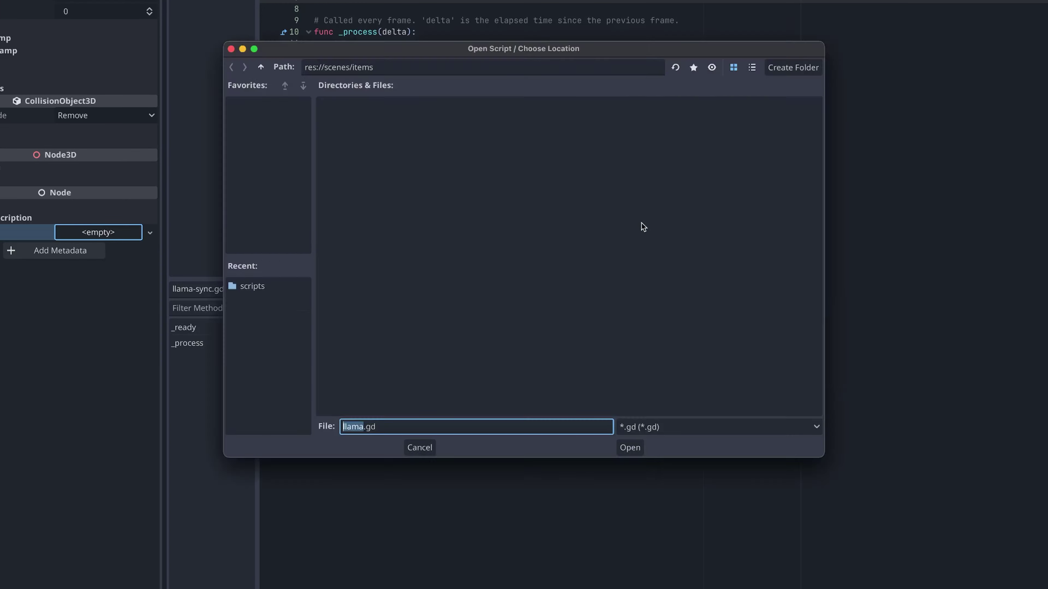
{"action": "left_click", "coordinate": [260, 67]}
{"action": "left_click", "coordinate": [260, 67]}
{"action": "double_click", "coordinate": [532, 121]}
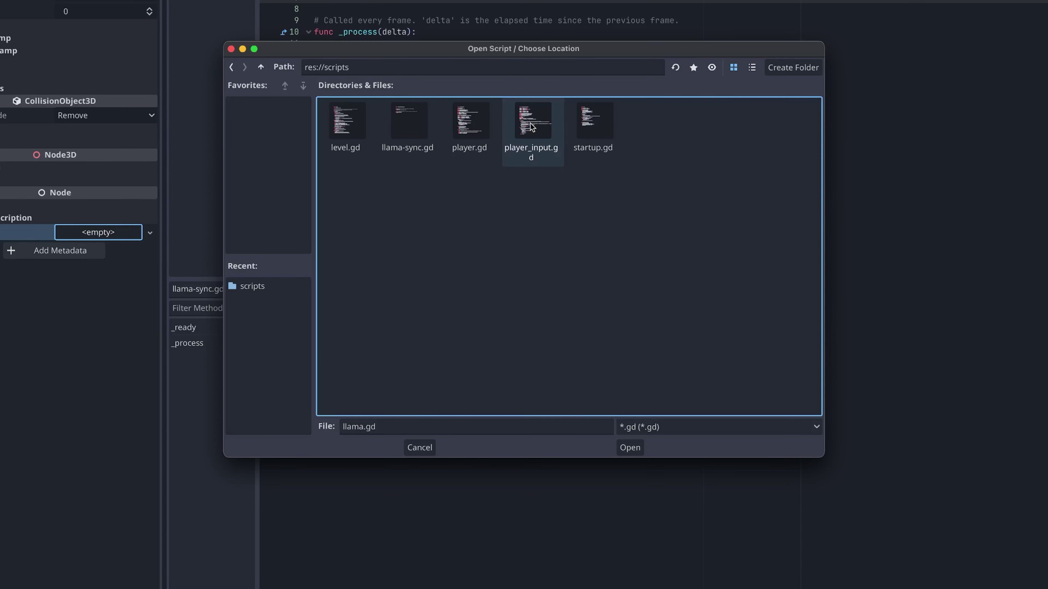
{"action": "left_click", "coordinate": [630, 448]}
{"action": "left_click", "coordinate": [568, 381]}
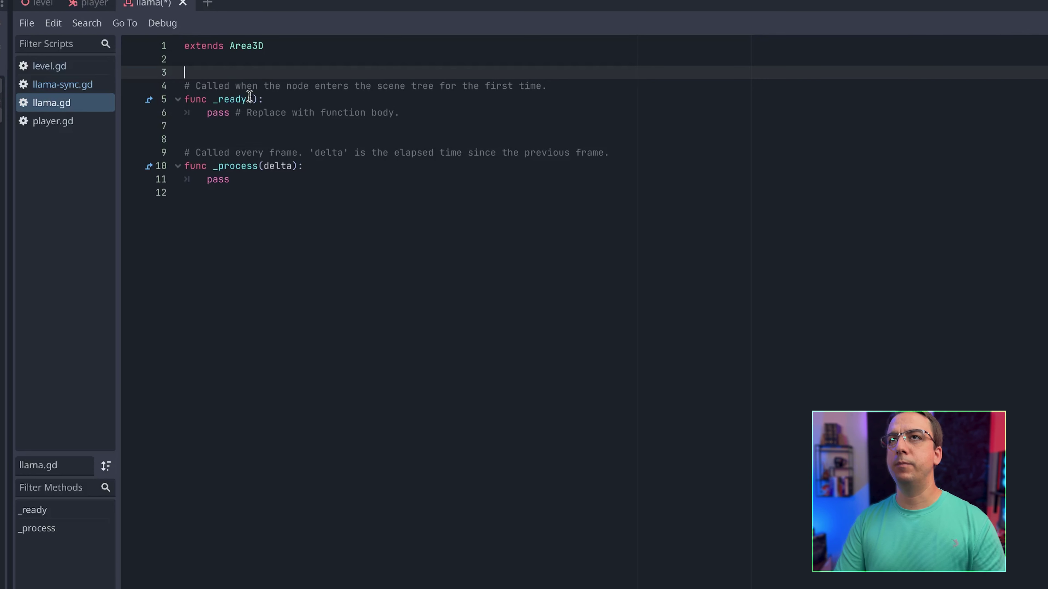
Step: Declare var target_player and var target_player_position, and begin a third var
{"action": "type", "text": "var target_player"}
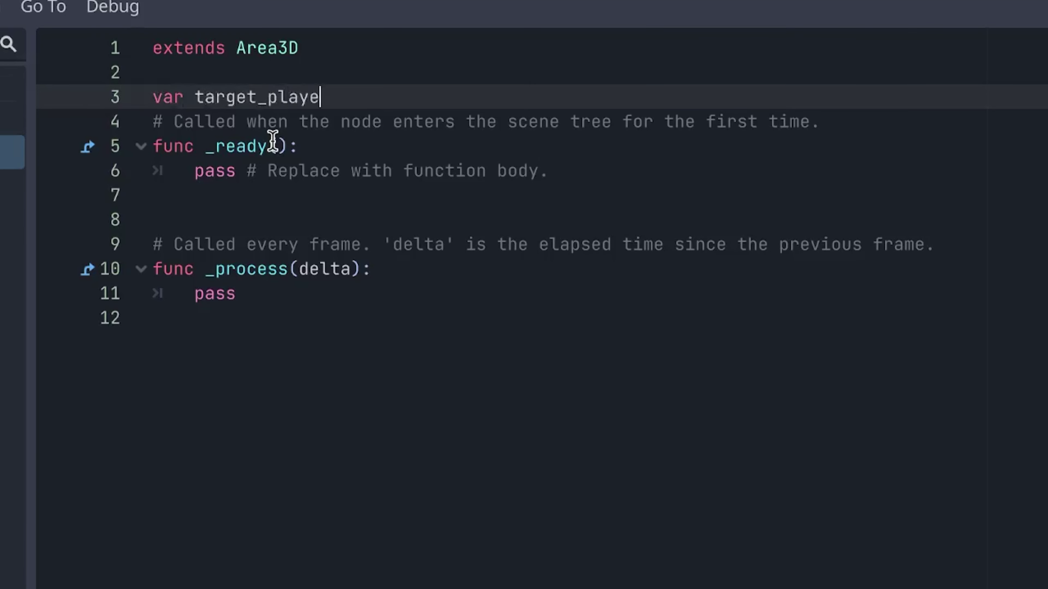
{"action": "key", "text": "Return"}
{"action": "type", "text": "var "}
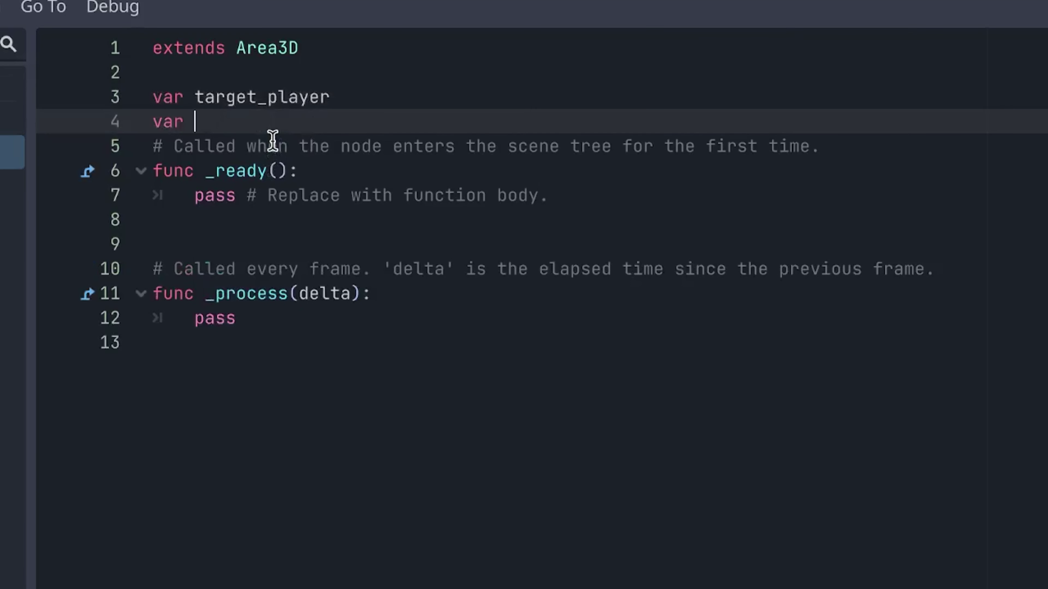
{"action": "type", "text": "target_player_position"}
{"action": "key", "text": "Return"}
{"action": "type", "text": "var spawned_by"}
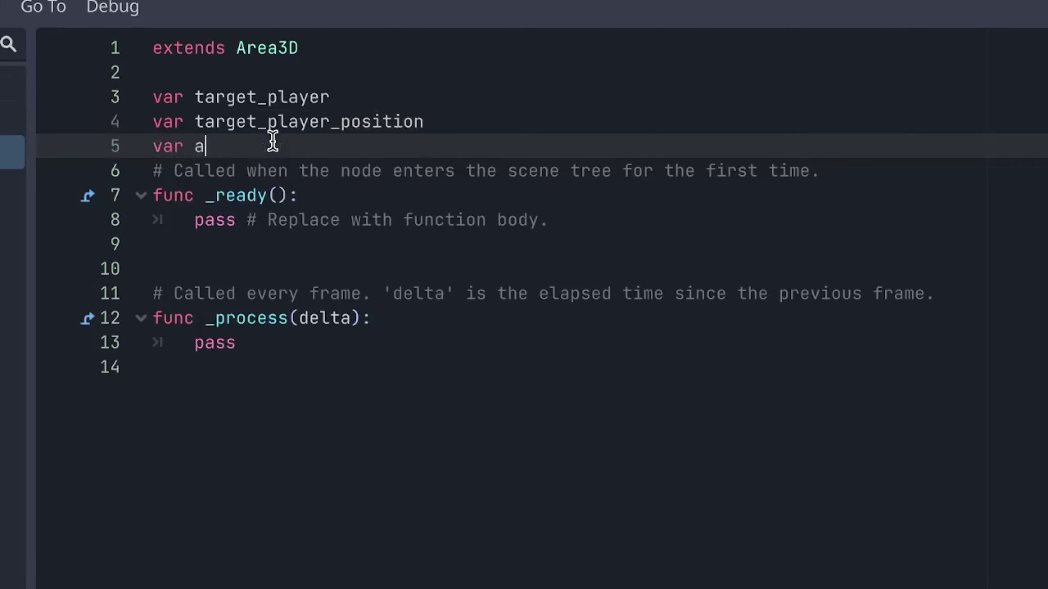